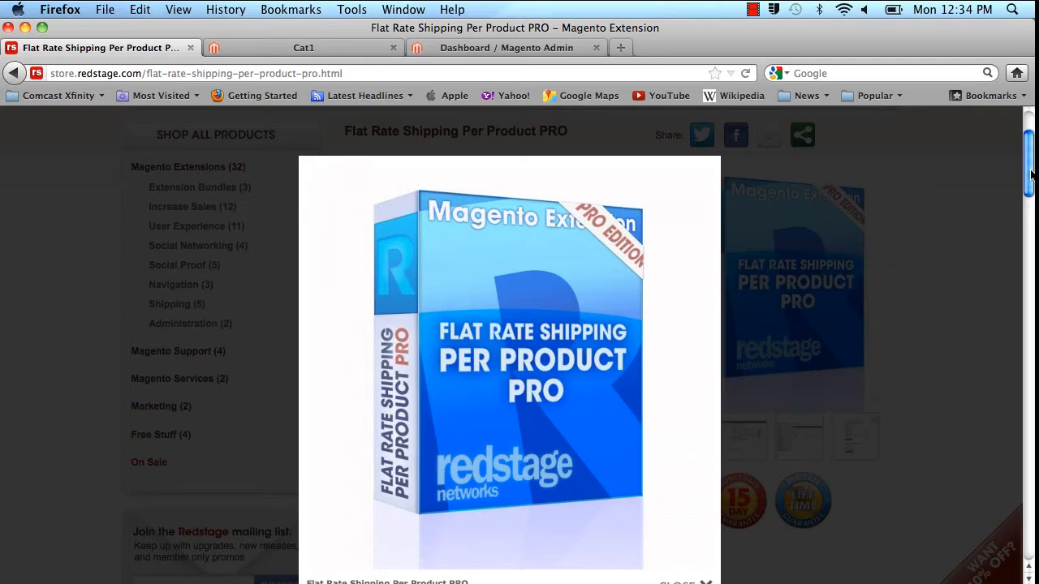
# Review the Cat1 product listing on the storefront.
pyautogui.click(320, 54)
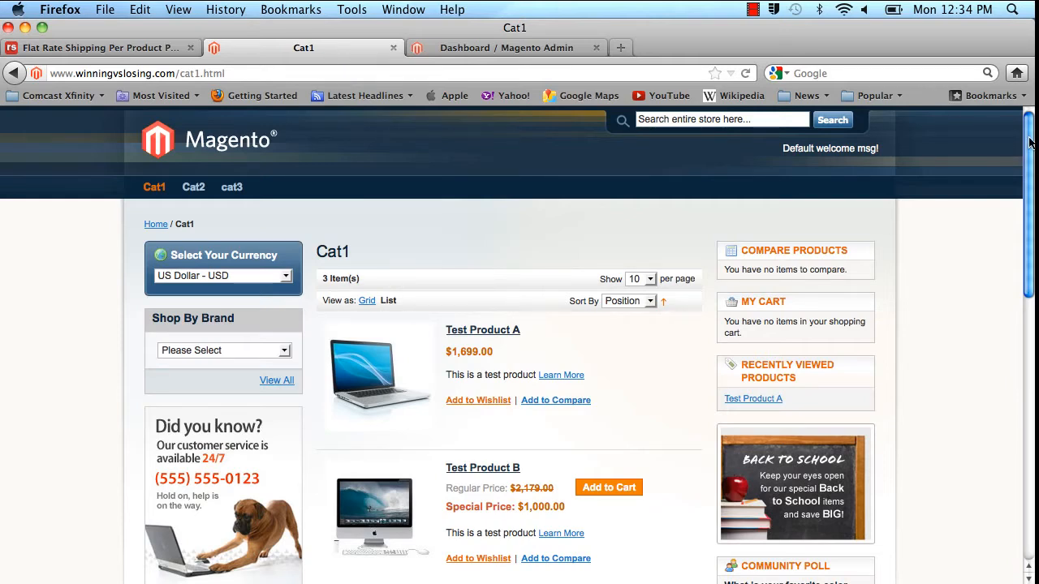
pyautogui.moveTo(1029, 142); pyautogui.dragTo(1024, 194)
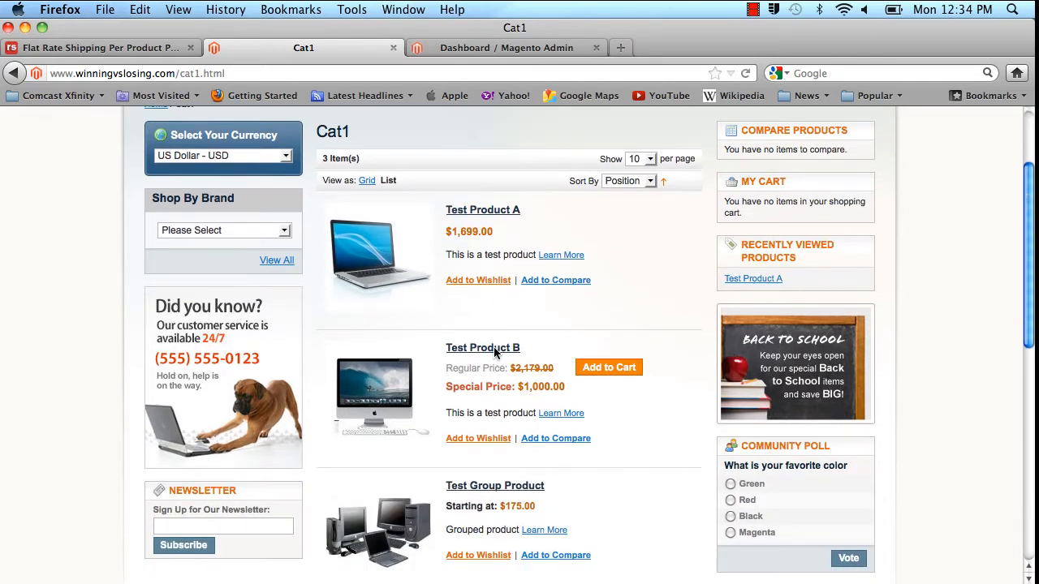
# Switch to the Magento admin and open the system configuration page.
pyautogui.click(514, 50)
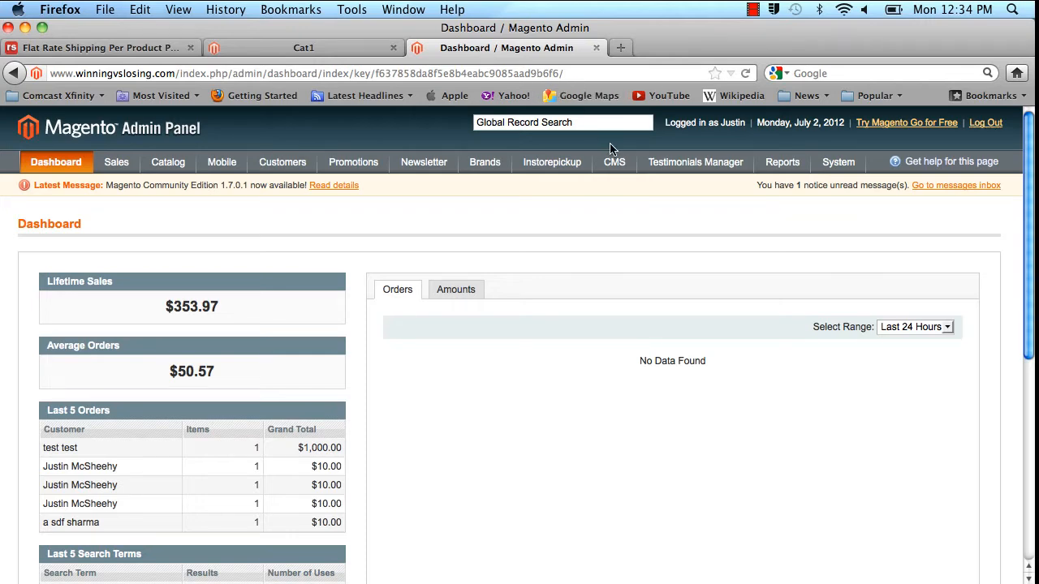
pyautogui.moveTo(840, 162)
pyautogui.moveTo(844, 368)
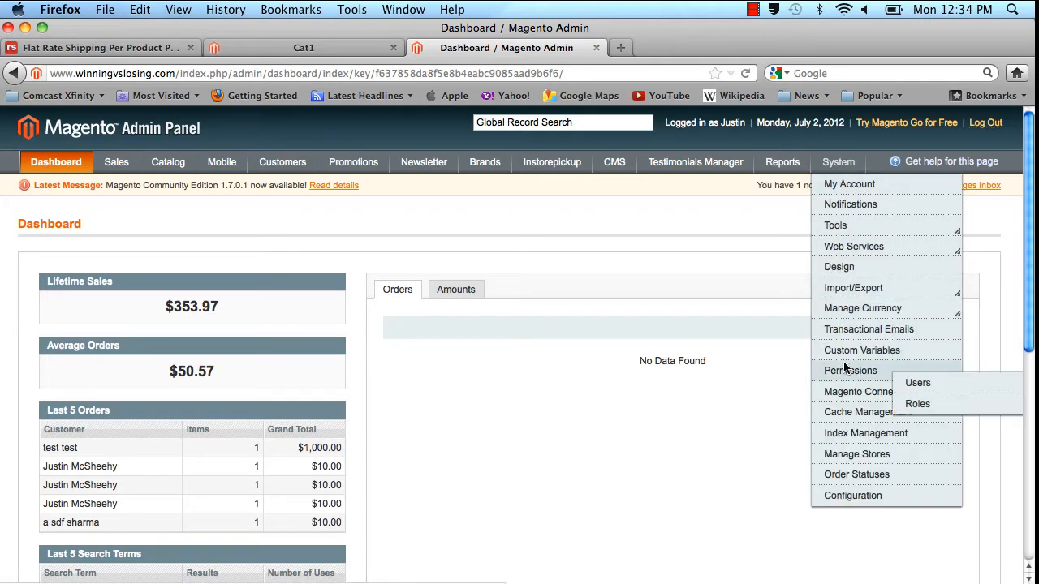
pyautogui.click(865, 495)
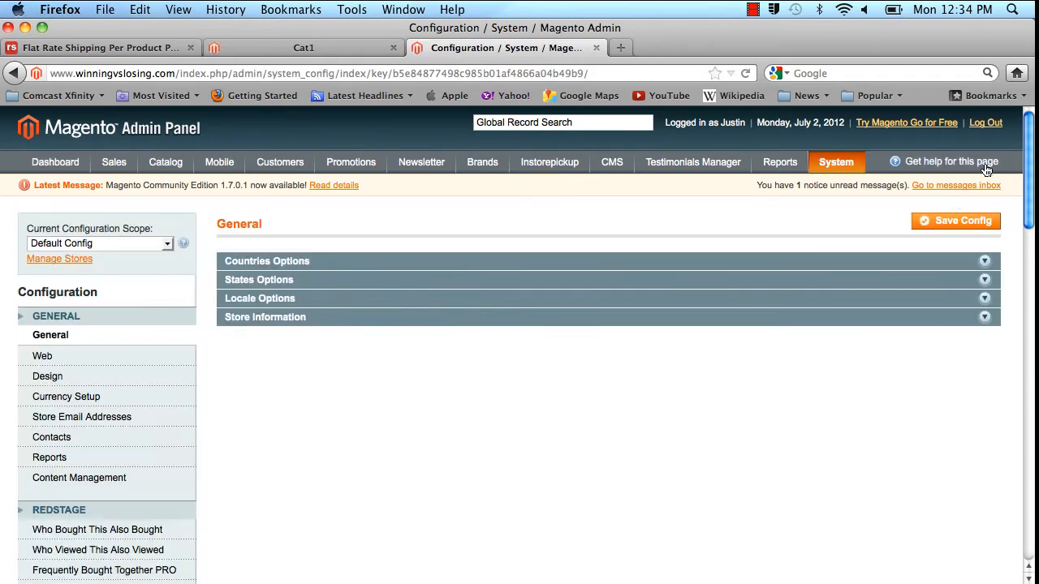
# In the Advanced configuration, check the output status of the Redstage per-product shipping modules under Disable Modules Output.
pyautogui.scroll(-10, 1003, 373)
pyautogui.scroll(-5, 1004, 374)
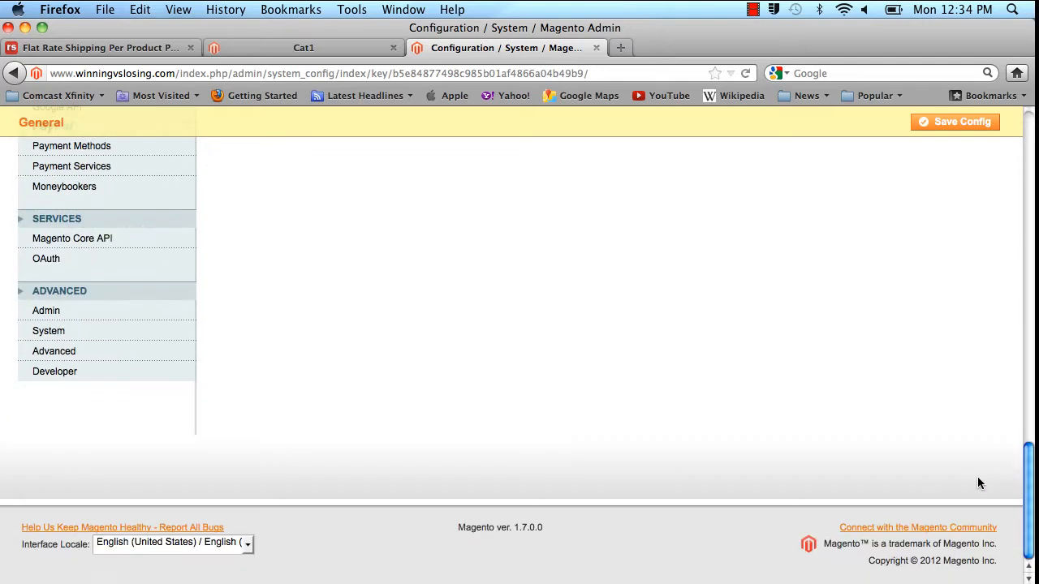
pyautogui.click(111, 351)
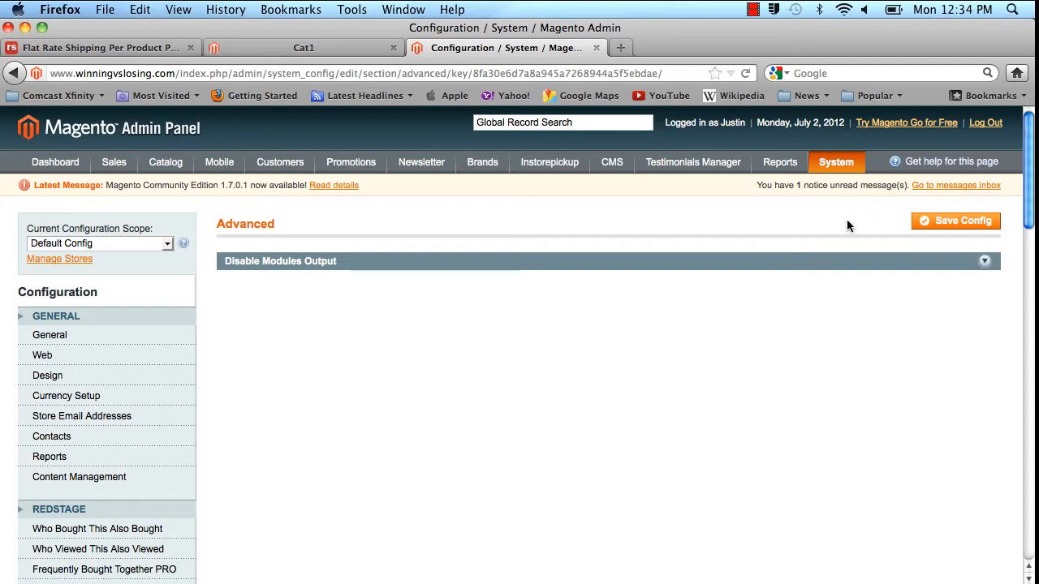
pyautogui.click(793, 267)
pyautogui.scroll(-2, 1025, 173)
pyautogui.moveTo(1025, 173); pyautogui.dragTo(1024, 495)
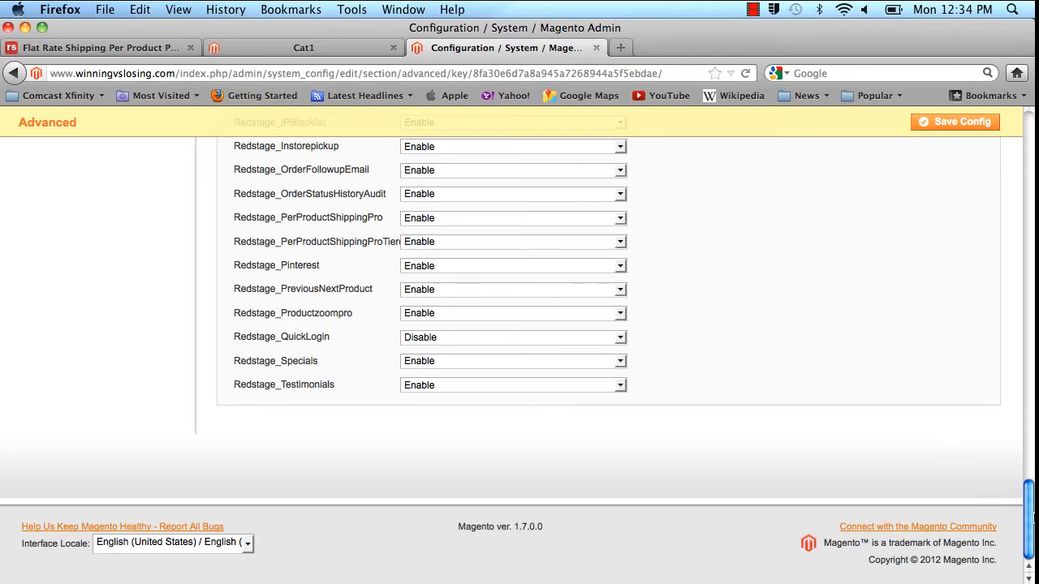
# Open the Shipping Methods configuration and leave only the Per Product Shipping - PRO - TIERED section expanded.
pyautogui.moveTo(1032, 514); pyautogui.dragTo(1031, 327)
pyautogui.click(134, 362)
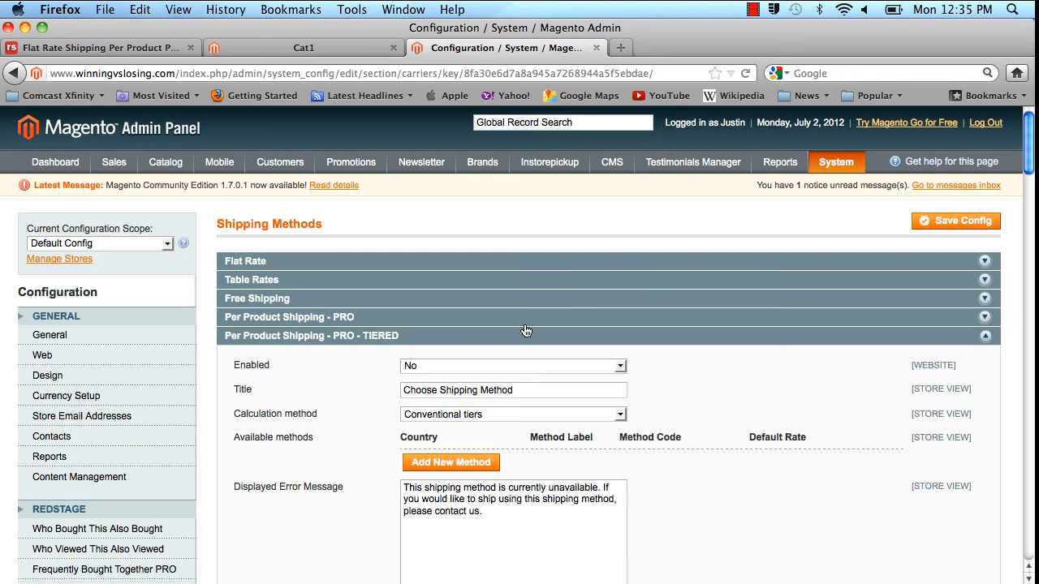
pyautogui.click(523, 335)
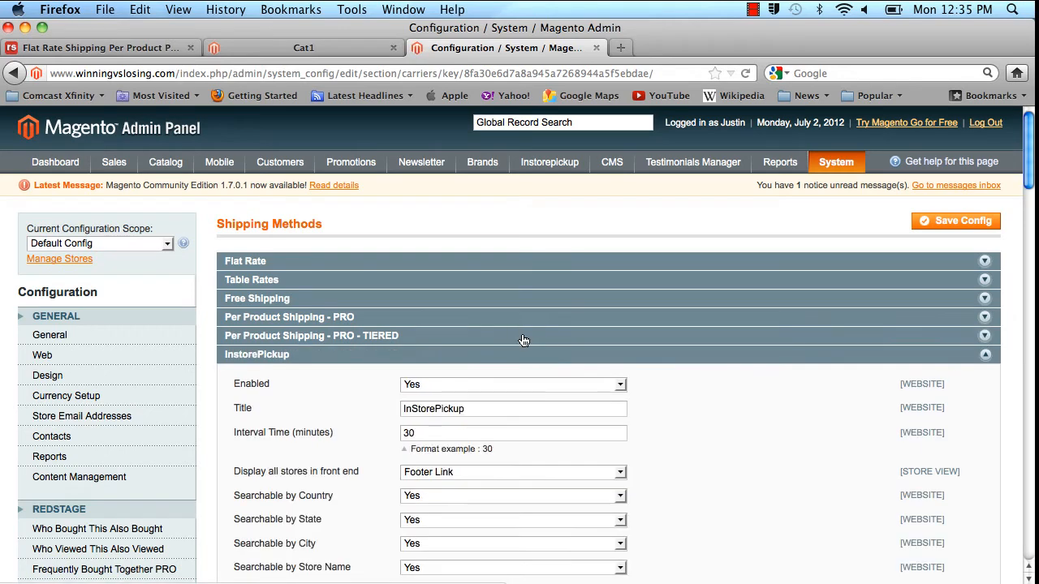
pyautogui.click(368, 356)
pyautogui.click(319, 412)
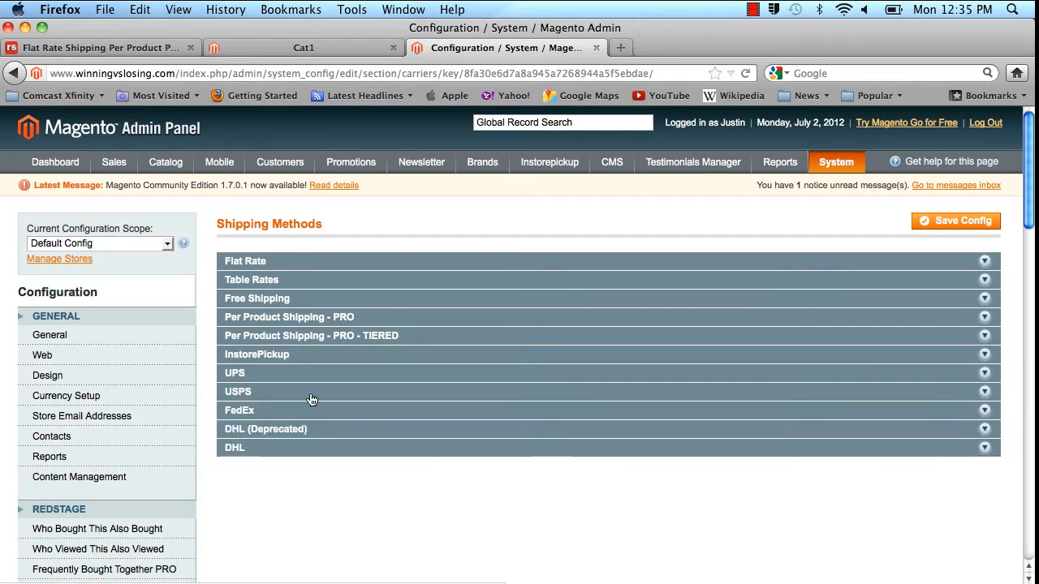
pyautogui.click(460, 339)
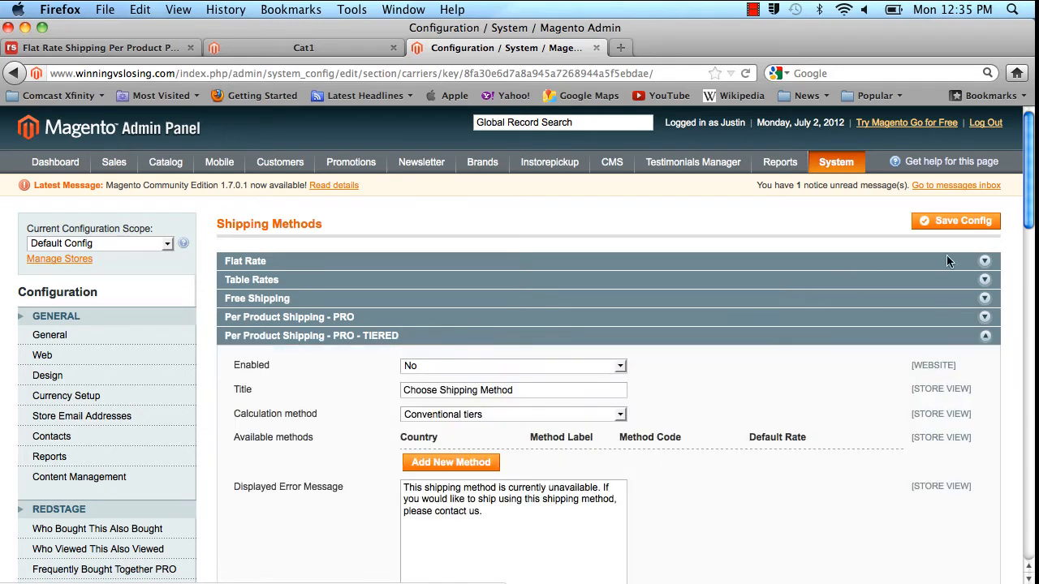
# Enable Per Product Shipping - PRO - TIERED and choose Conventional tiers as its calculation method.
pyautogui.scroll(-5, 619, 185)
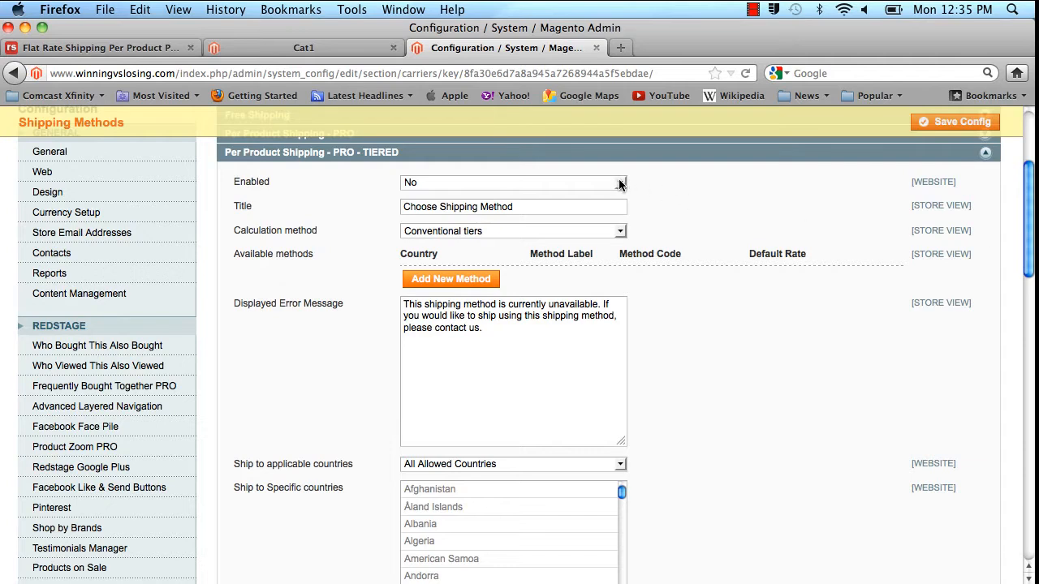
pyautogui.click(619, 185)
pyautogui.click(593, 197)
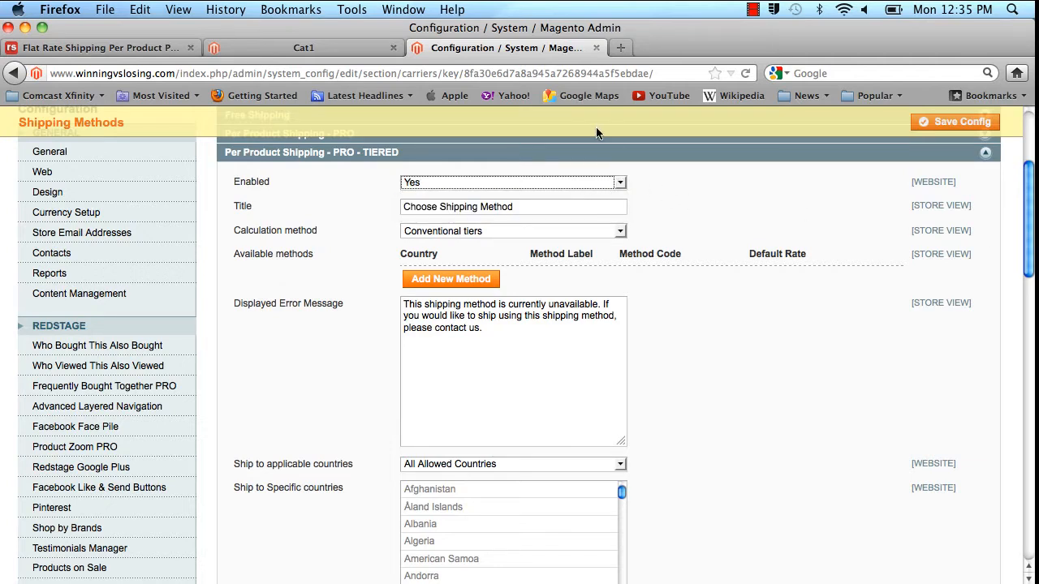
pyautogui.click(529, 207)
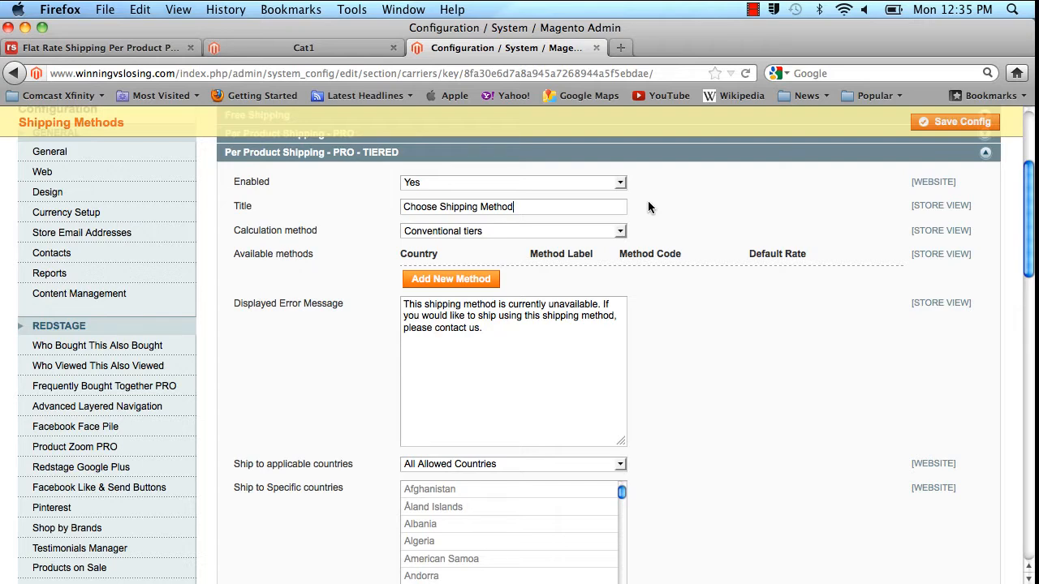
pyautogui.click(621, 233)
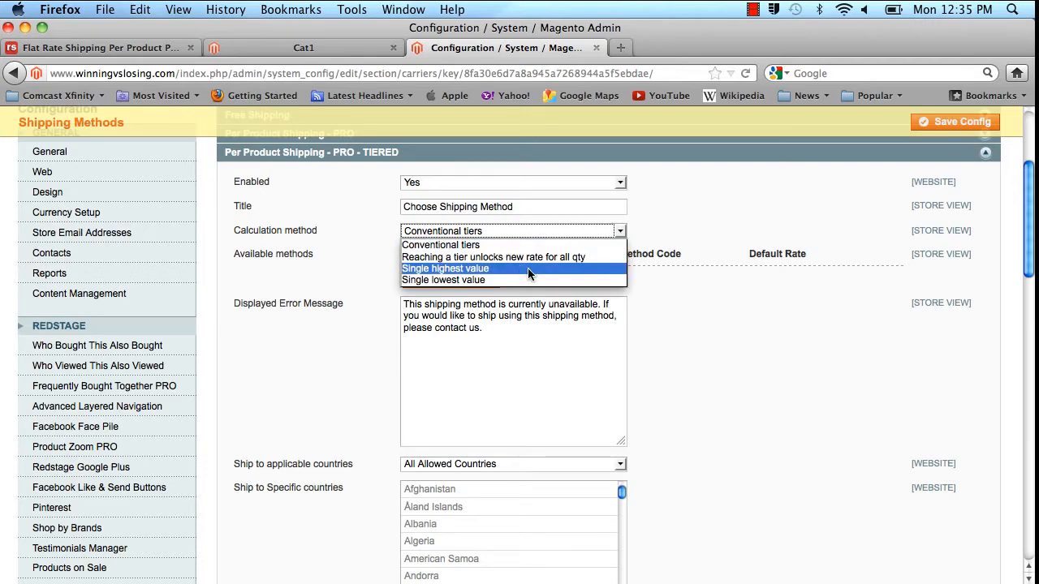
pyautogui.click(566, 245)
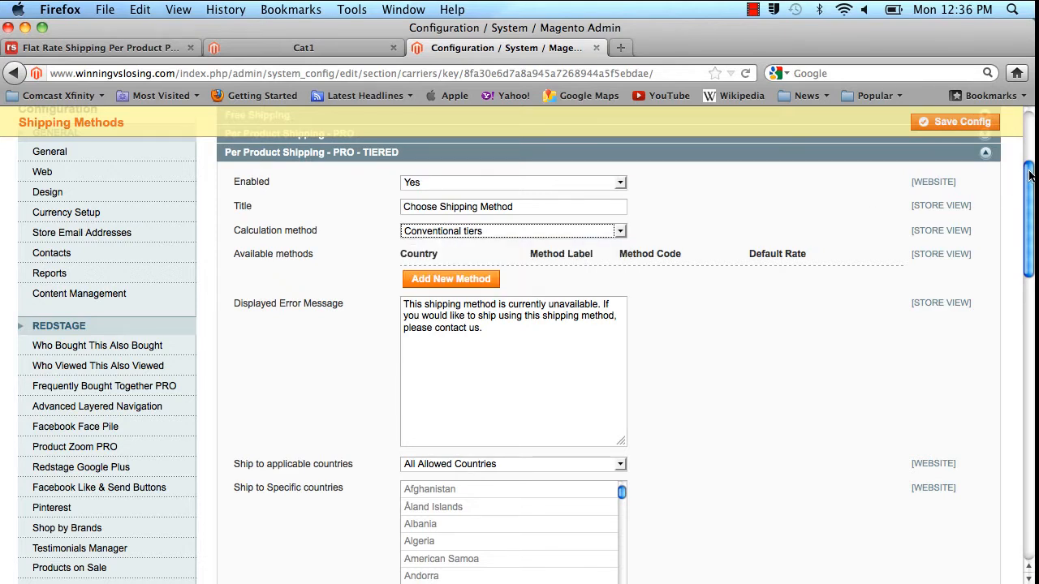
# Add two rows to the available methods and set the first row's country to United States.
pyautogui.moveTo(1029, 176); pyautogui.dragTo(1029, 185)
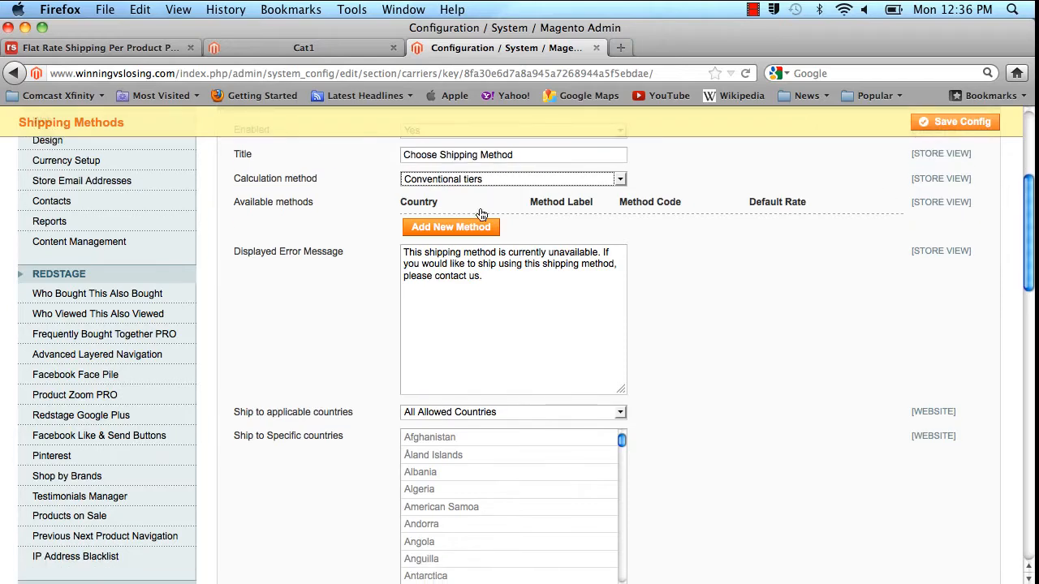
pyautogui.click(434, 226)
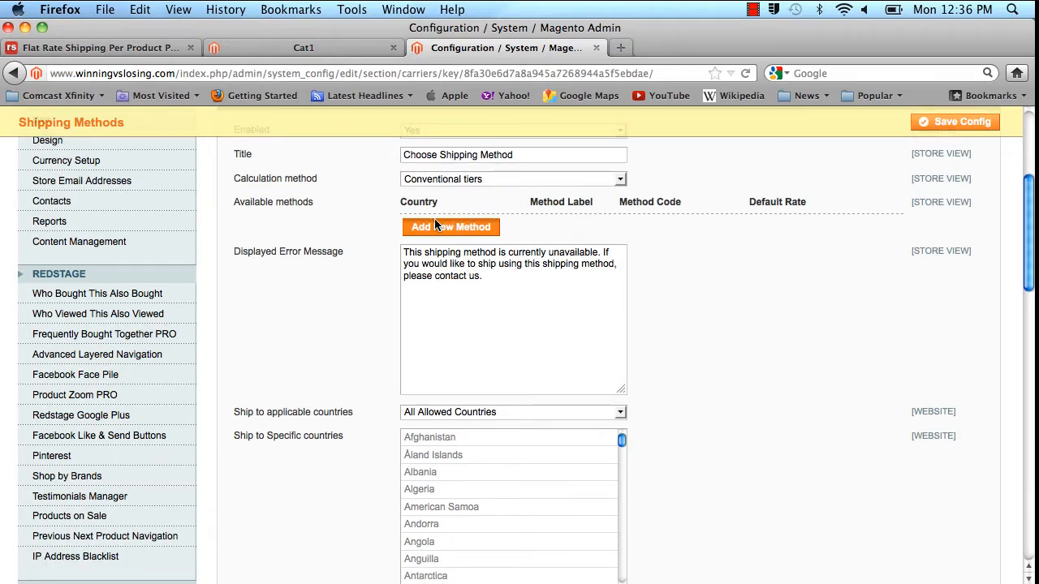
pyautogui.click(466, 247)
pyautogui.click(511, 227)
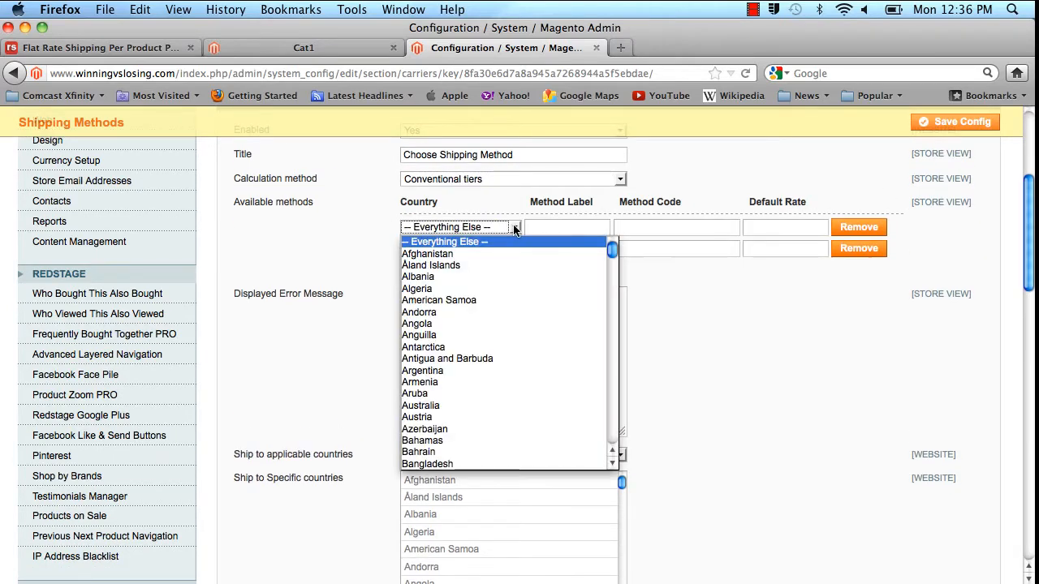
pyautogui.press('u')
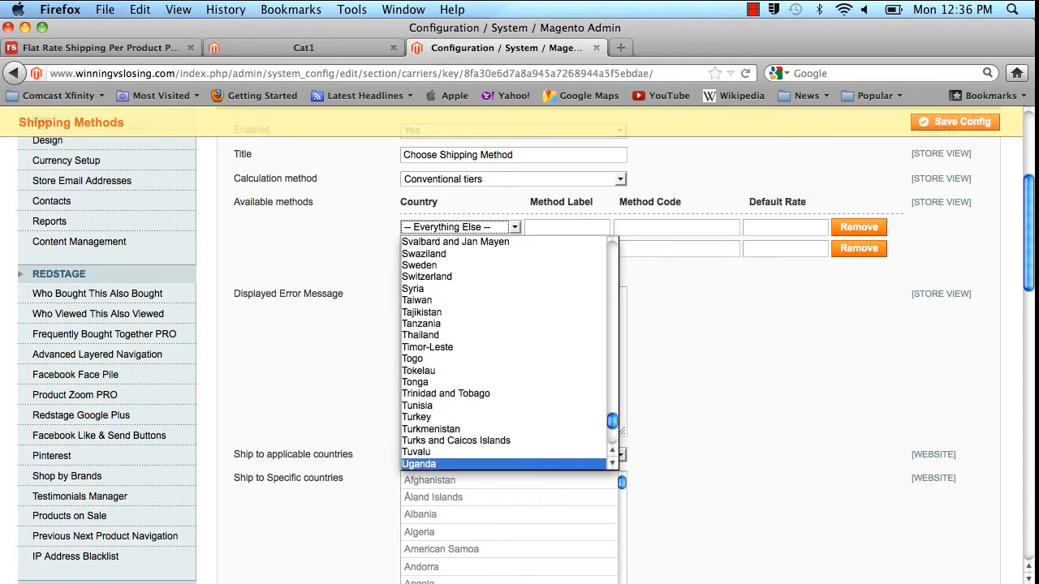
pyautogui.press('Down')
pyautogui.press('Down')
pyautogui.press('Down')
pyautogui.press('Down')
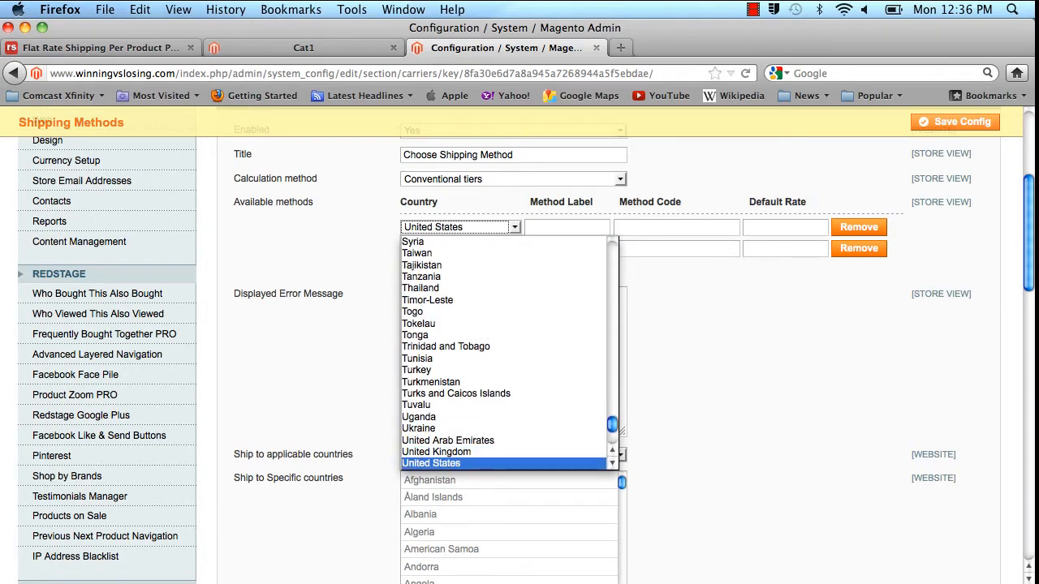
pyautogui.press('Return')
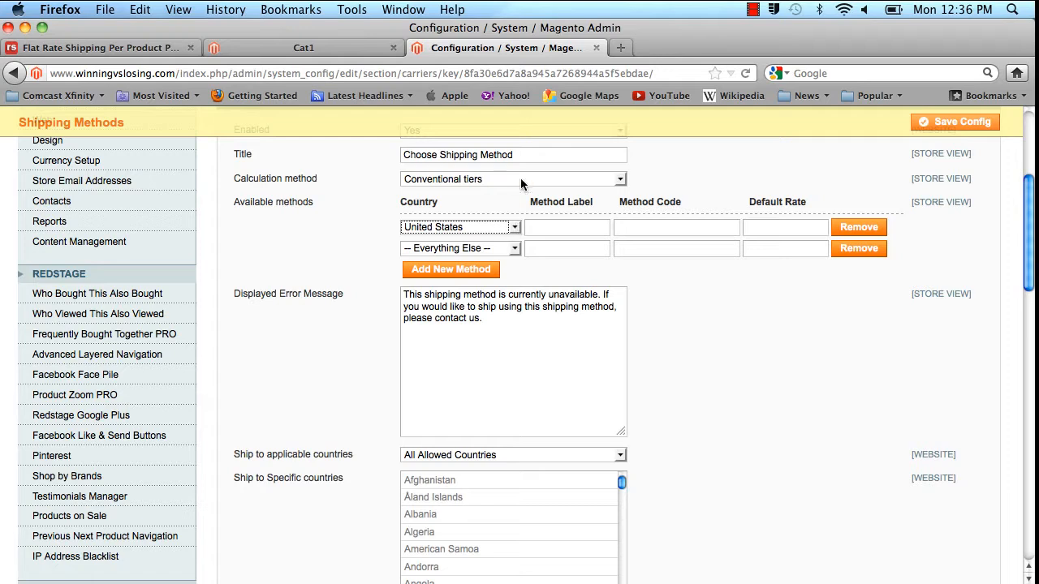
# Give the first shipping method the label Ground, the code us_ground and a default rate of 5.
pyautogui.click(605, 224)
pyautogui.write('Ground')
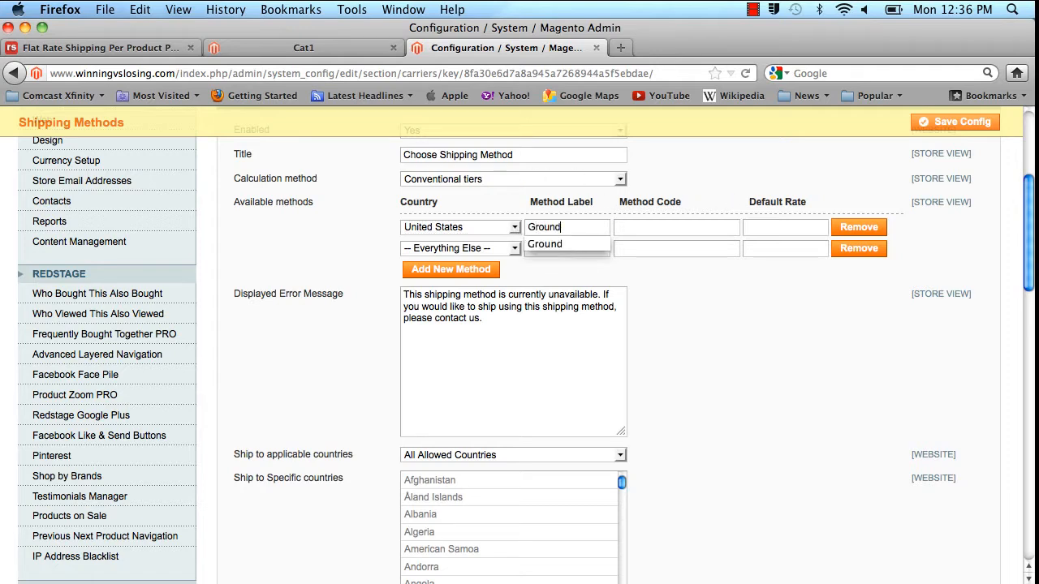
pyautogui.press('Tab')
pyautogui.write('us')
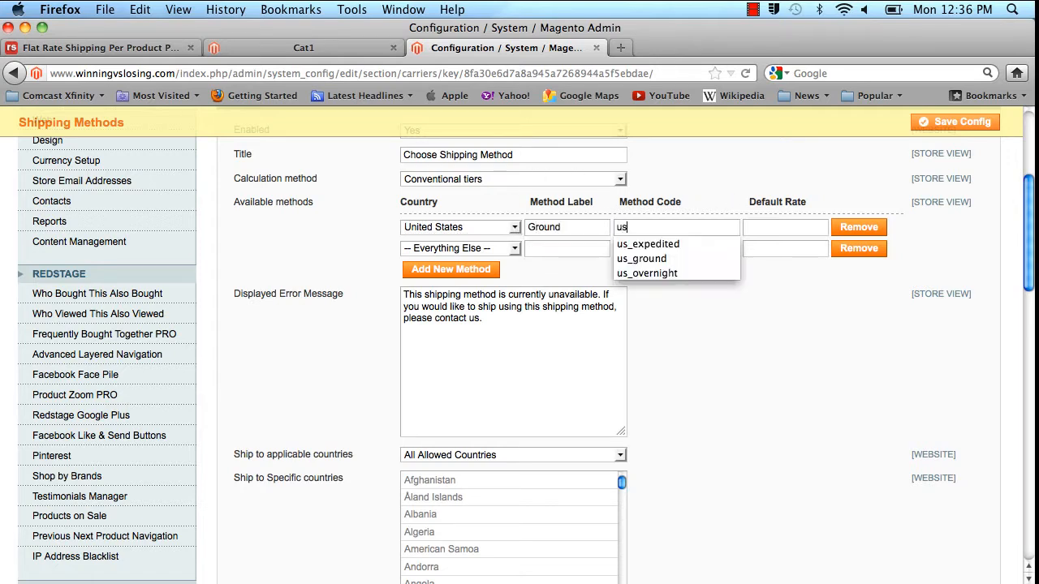
pyautogui.write('_ground')
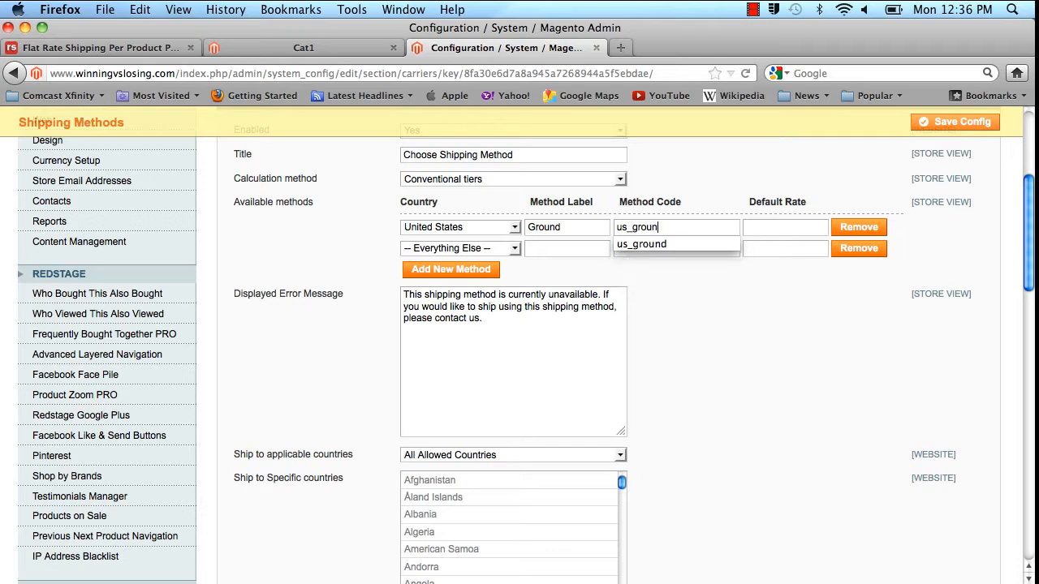
pyautogui.press('Tab')
pyautogui.write('5')
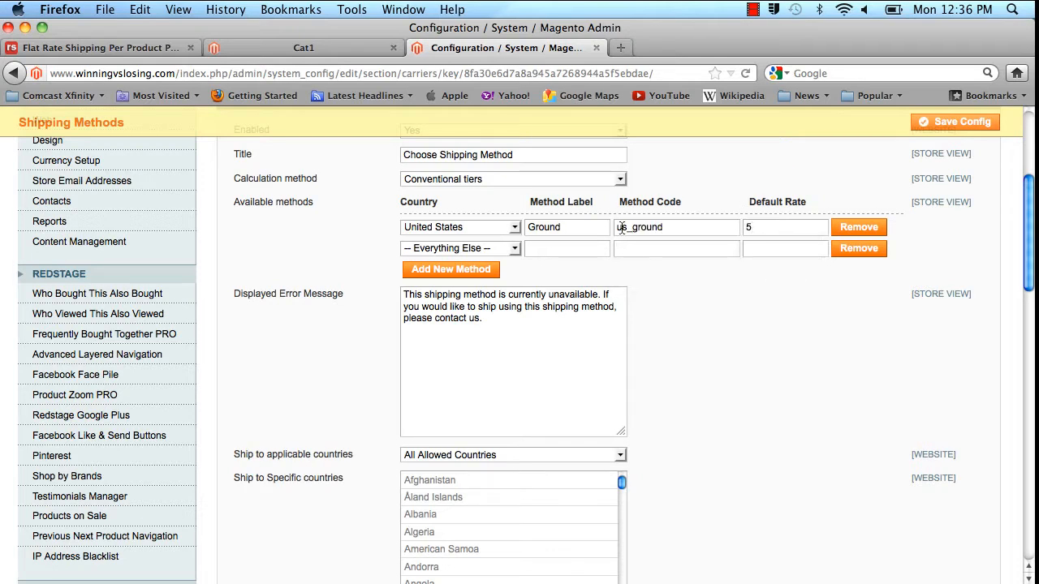
# Set the second shipping method's country to United States and its label to Overnight.
pyautogui.click(514, 249)
pyautogui.press('u')
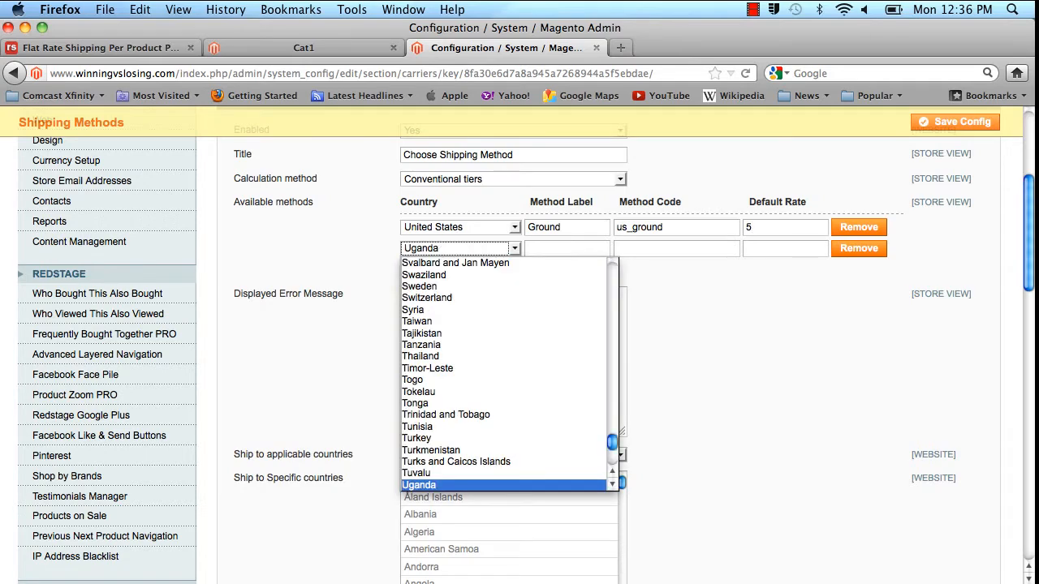
pyautogui.press('Down')
pyautogui.press('Down')
pyautogui.press('Down')
pyautogui.press('Down')
pyautogui.press('Tab')
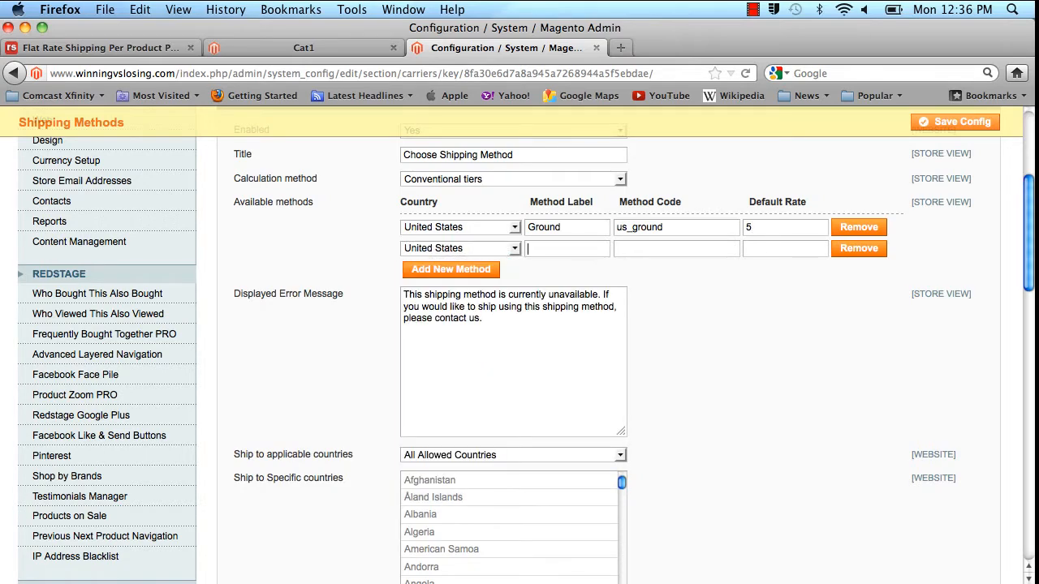
pyautogui.write('Over')
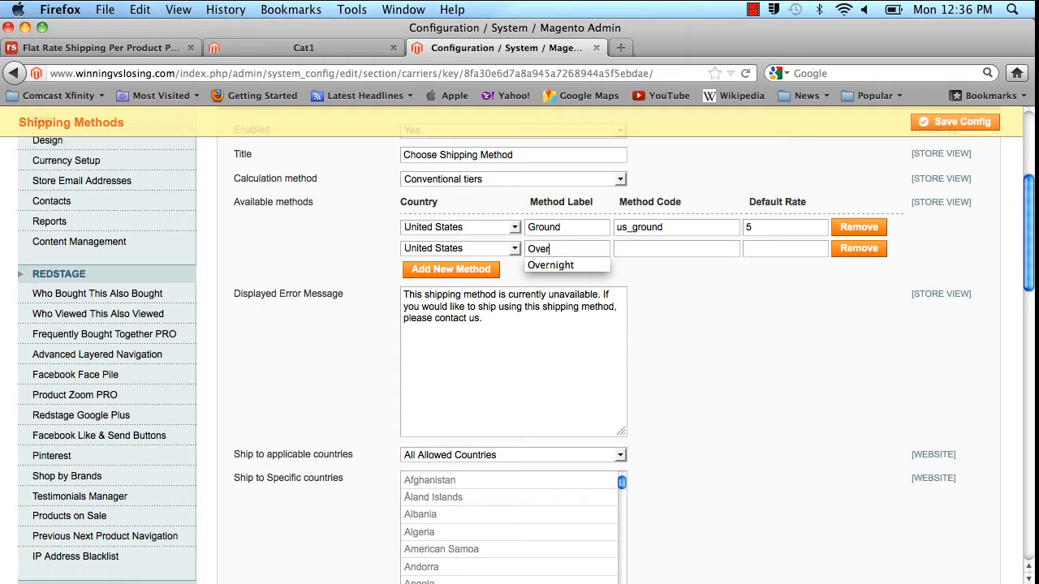
pyautogui.press('Down')
pyautogui.press('Return')
pyautogui.press('Tab')
# Set the Overnight method's code to us_overnight and its default rate to 10.
pyautogui.write('us')
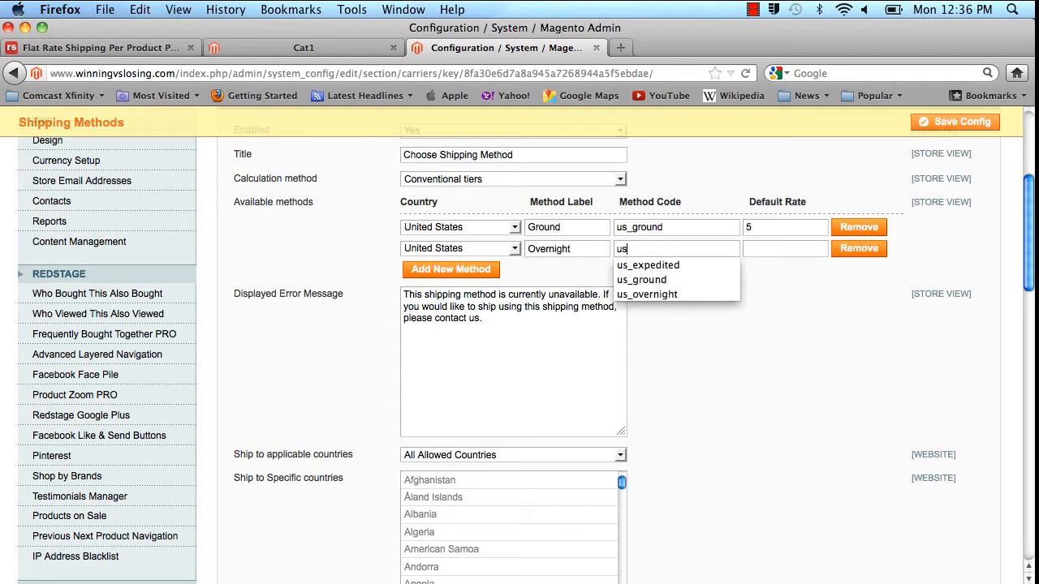
pyautogui.write('_')
pyautogui.press('Down')
pyautogui.press('Down')
pyautogui.press('Down')
pyautogui.press('Return')
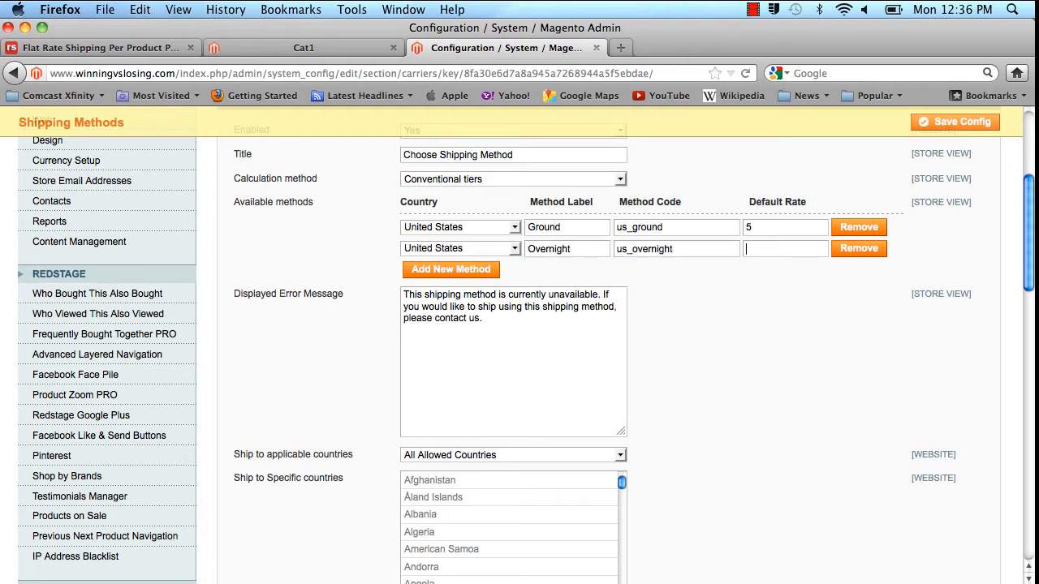
pyautogui.press('Tab')
pyautogui.write('10')
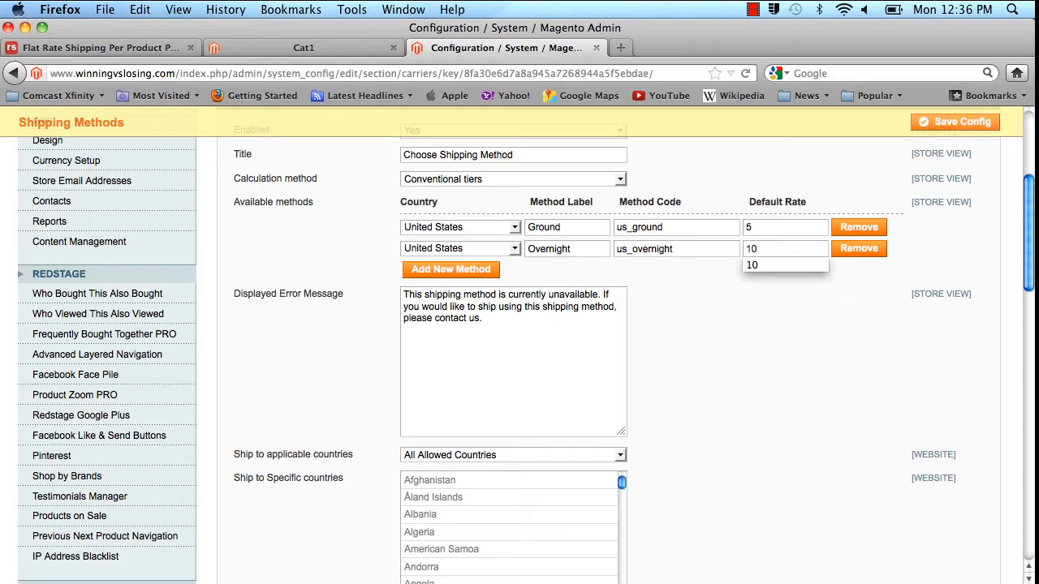
pyautogui.click(728, 344)
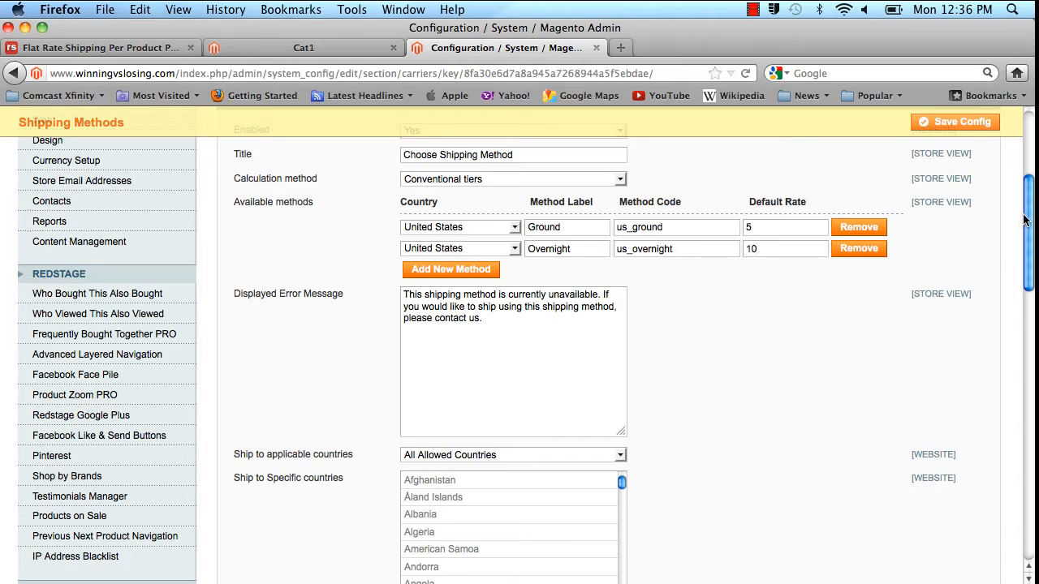
pyautogui.moveTo(1024, 219)
pyautogui.mouseDown()
pyautogui.moveTo(1029, 267)
pyautogui.moveTo(1028, 204)
pyautogui.mouseUp()
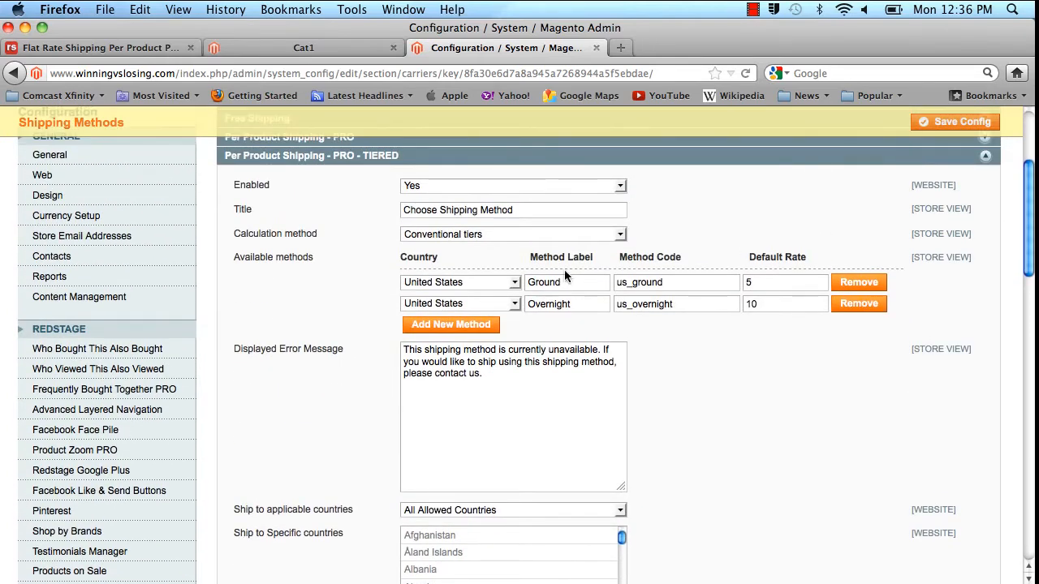
# Save the shipping methods configuration and open the list of product attributes.
pyautogui.click(960, 122)
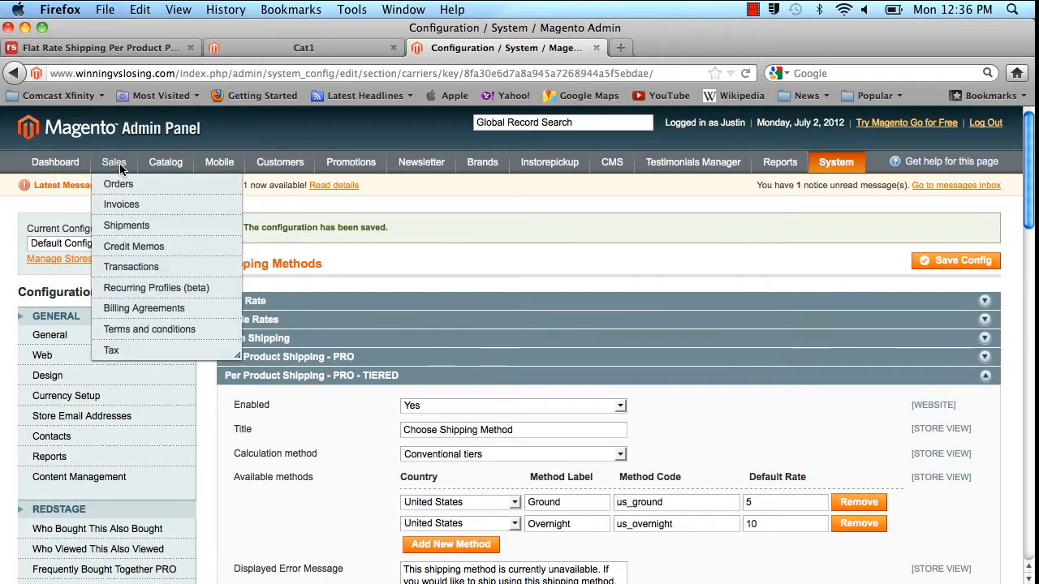
pyautogui.moveTo(155, 164)
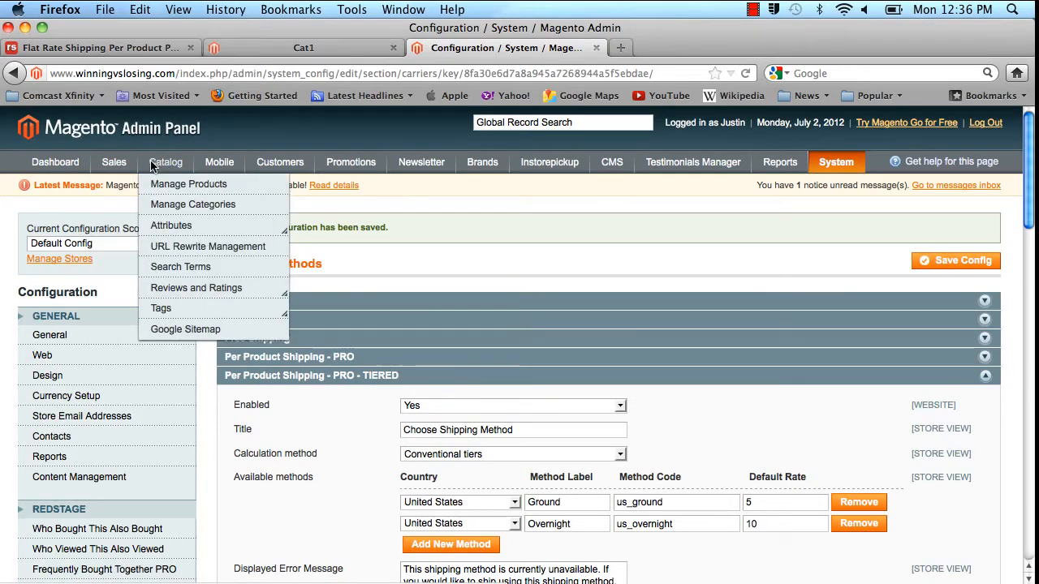
pyautogui.moveTo(162, 225)
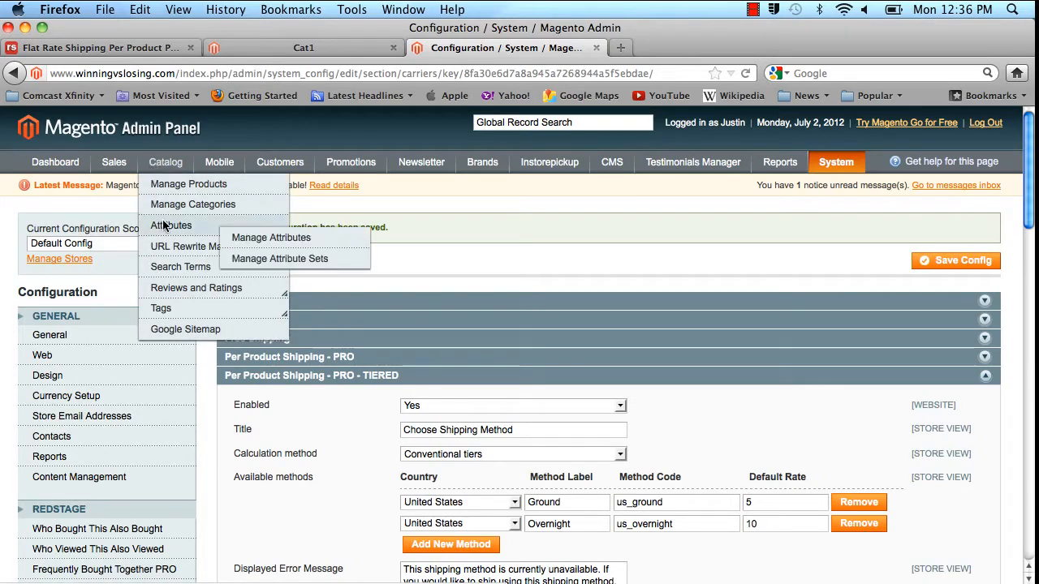
pyautogui.click(277, 240)
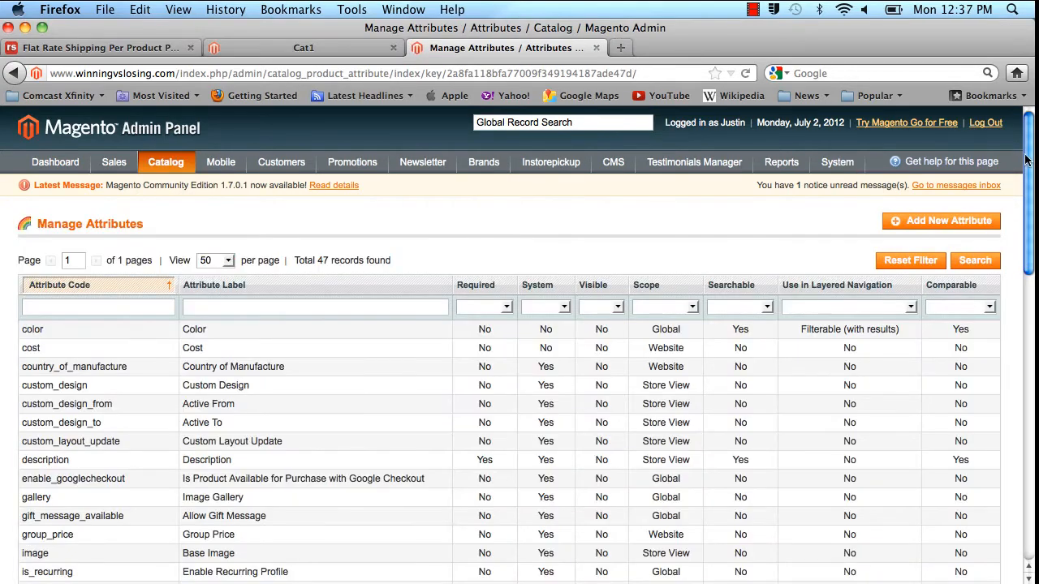
# Look through the attribute list for the perproductshippingprotiered attribute.
pyautogui.scroll(-1, 1028, 156)
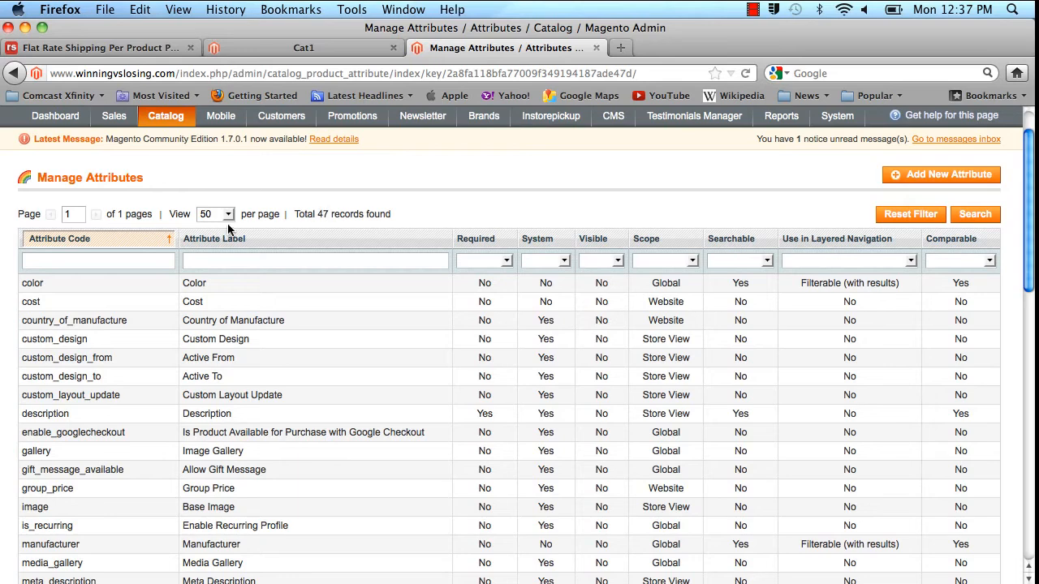
pyautogui.moveTo(1029, 178); pyautogui.dragTo(1015, 327)
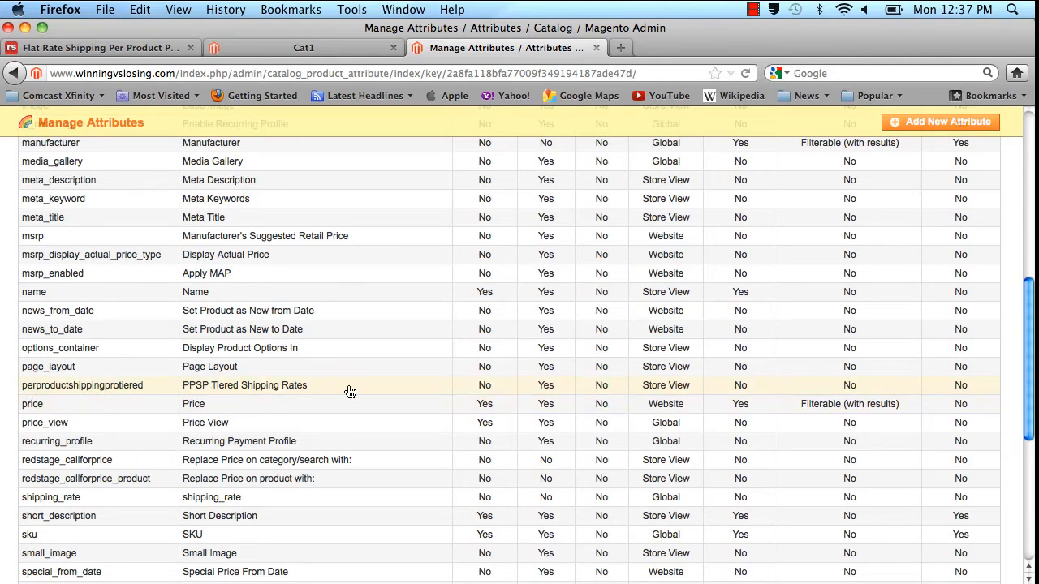
pyautogui.moveTo(1027, 337); pyautogui.dragTo(1028, 168)
# Open the Default attribute set and check its groups for PerProductShippingProTiered.
pyautogui.moveTo(169, 166)
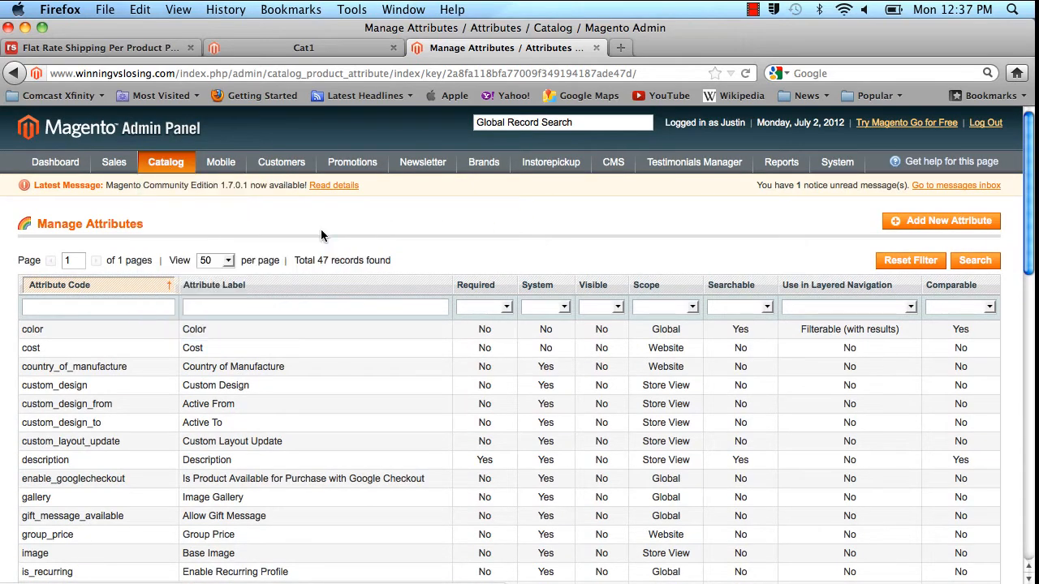
pyautogui.moveTo(195, 220)
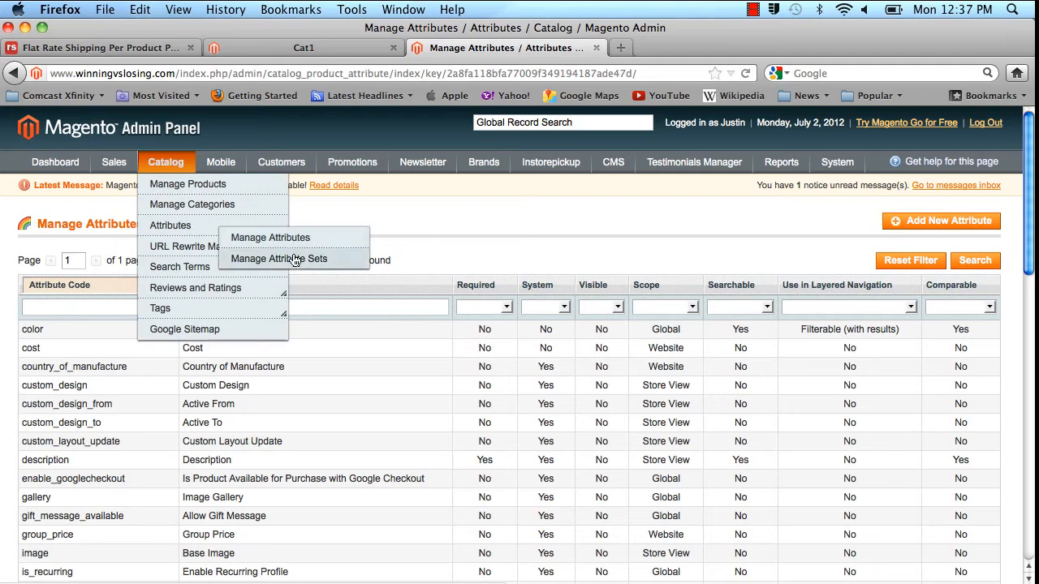
pyautogui.click(278, 257)
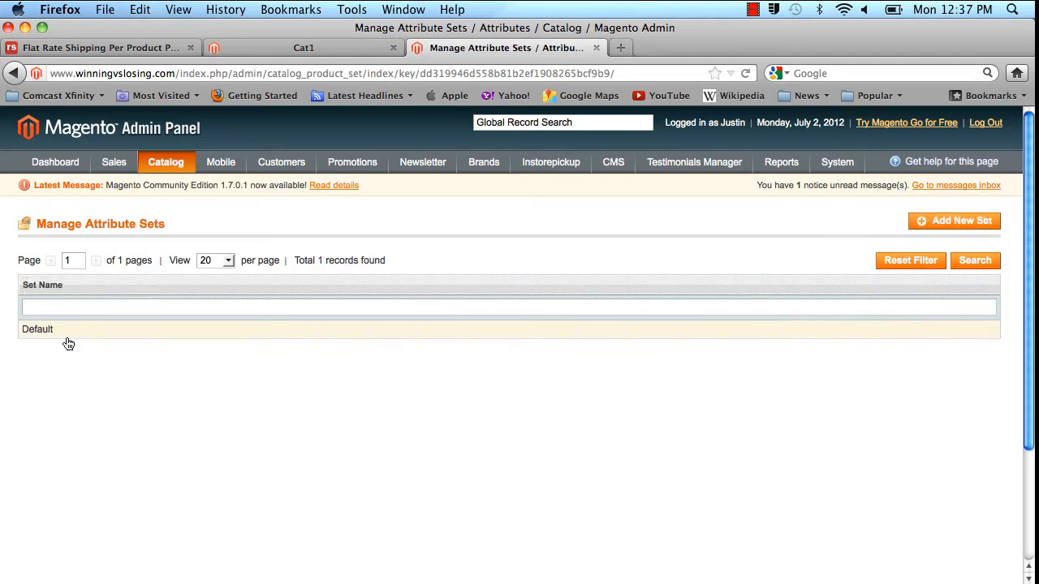
pyautogui.click(49, 333)
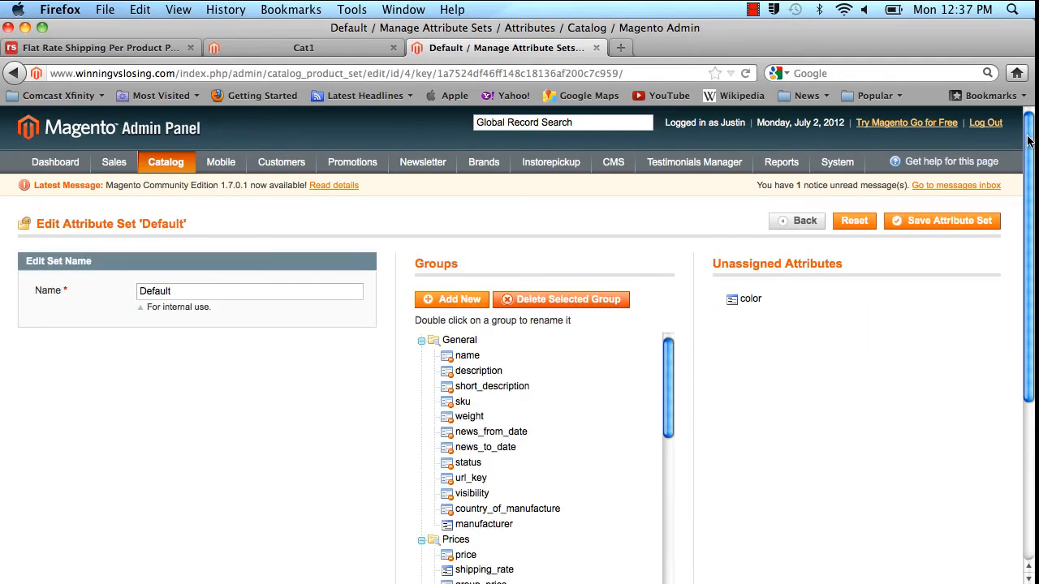
pyautogui.moveTo(1027, 146); pyautogui.dragTo(1029, 281)
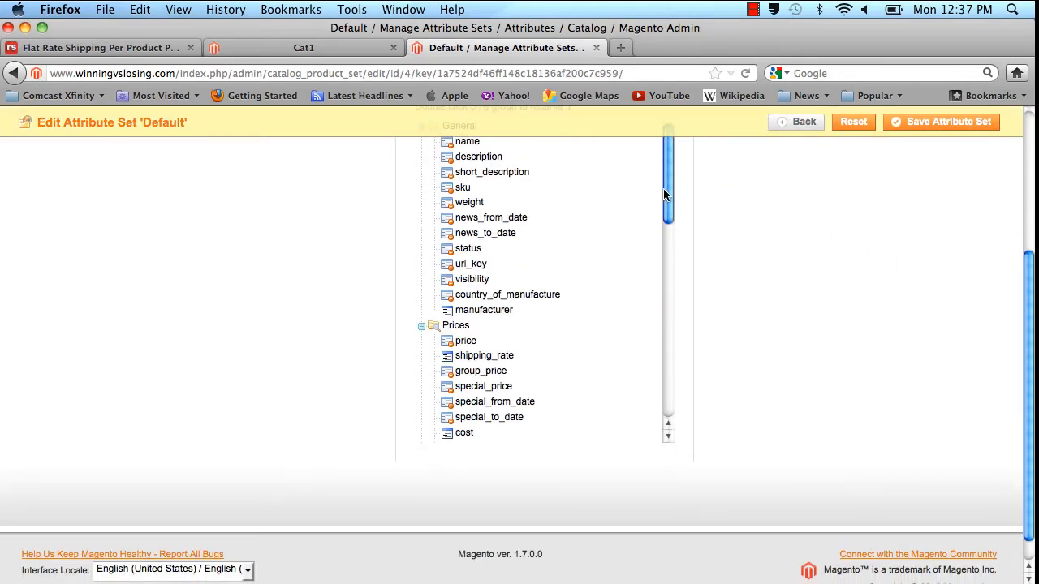
pyautogui.moveTo(664, 197); pyautogui.dragTo(663, 397)
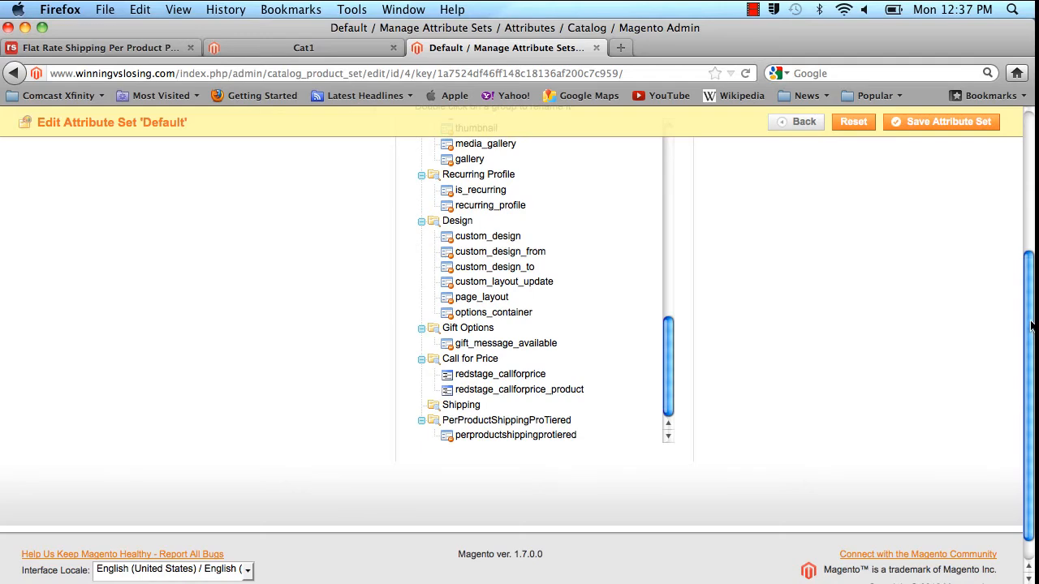
pyautogui.moveTo(1030, 331); pyautogui.dragTo(1019, 189)
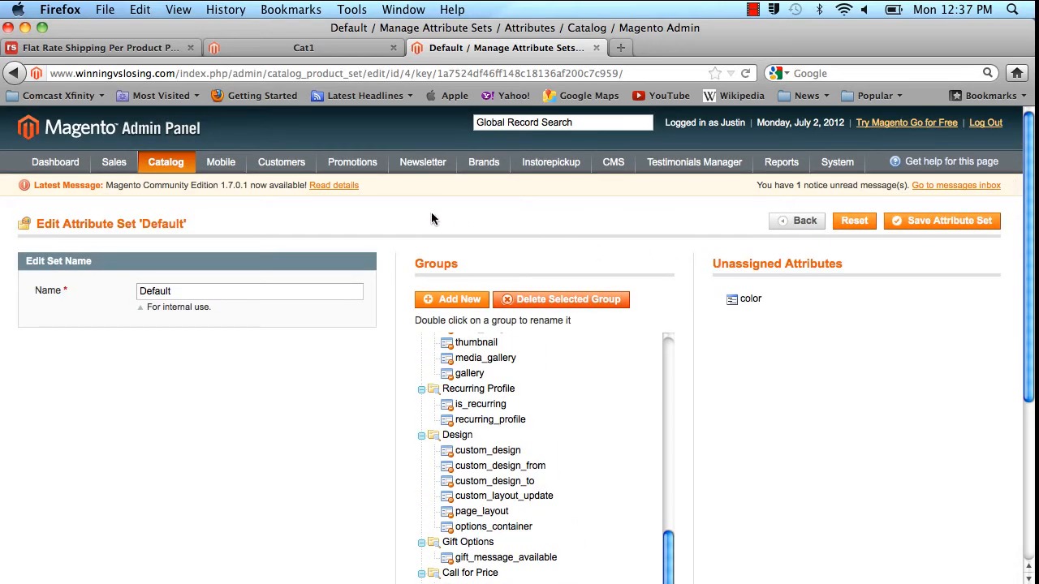
# Open the admin product list, and load the Test Product A page from the storefront's Cat1 category.
pyautogui.moveTo(169, 165)
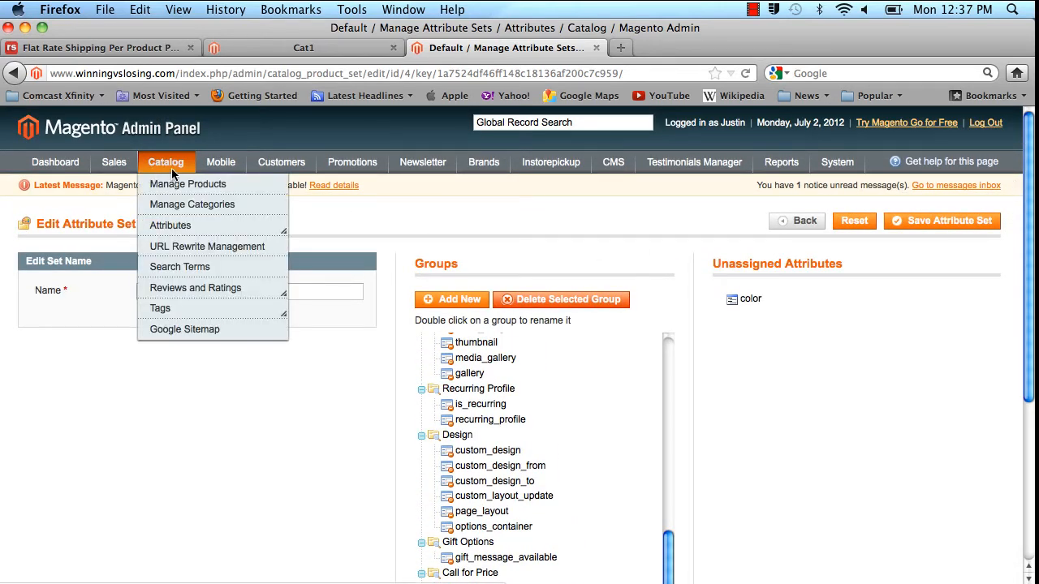
pyautogui.click(178, 191)
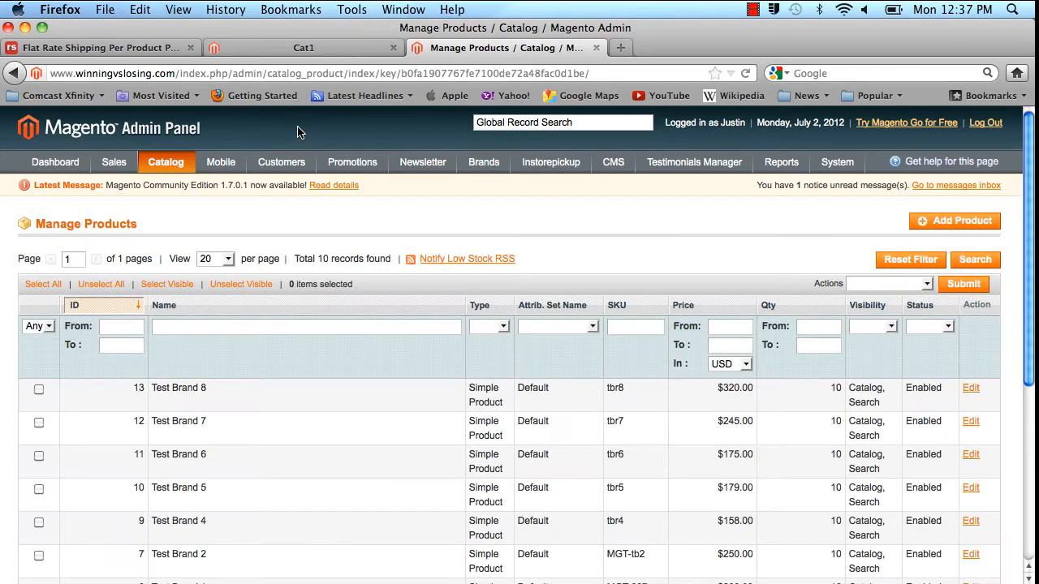
pyautogui.click(326, 48)
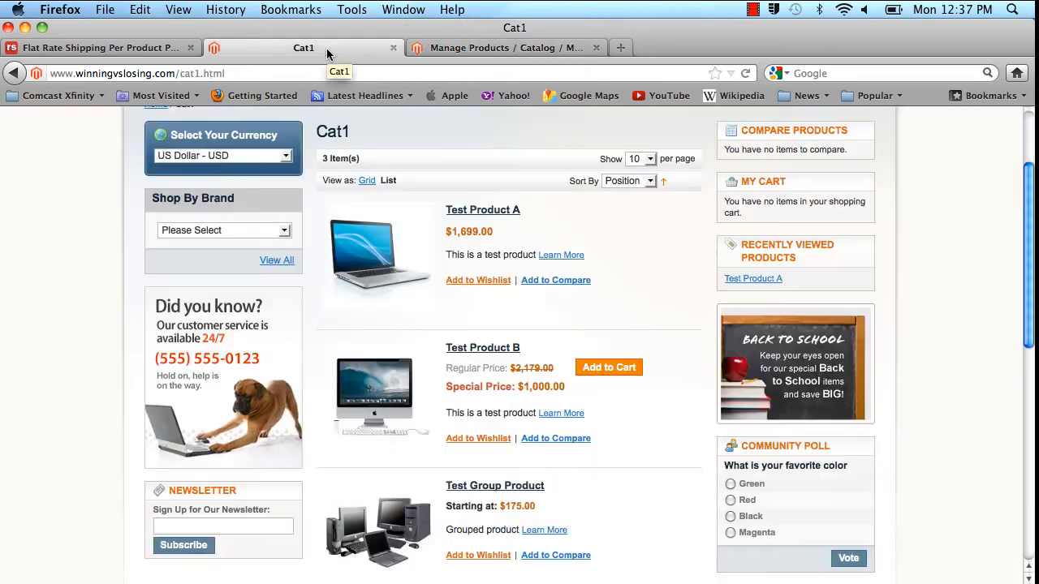
pyautogui.click(505, 210)
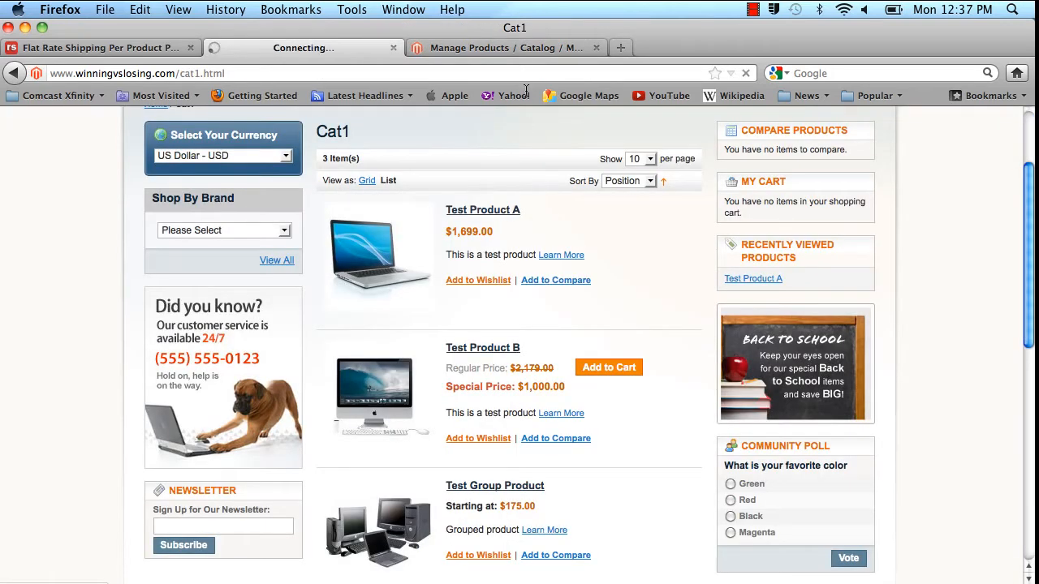
# Open Test Product A for editing in the admin and show its PerProductShippingProTiered settings.
pyautogui.click(520, 49)
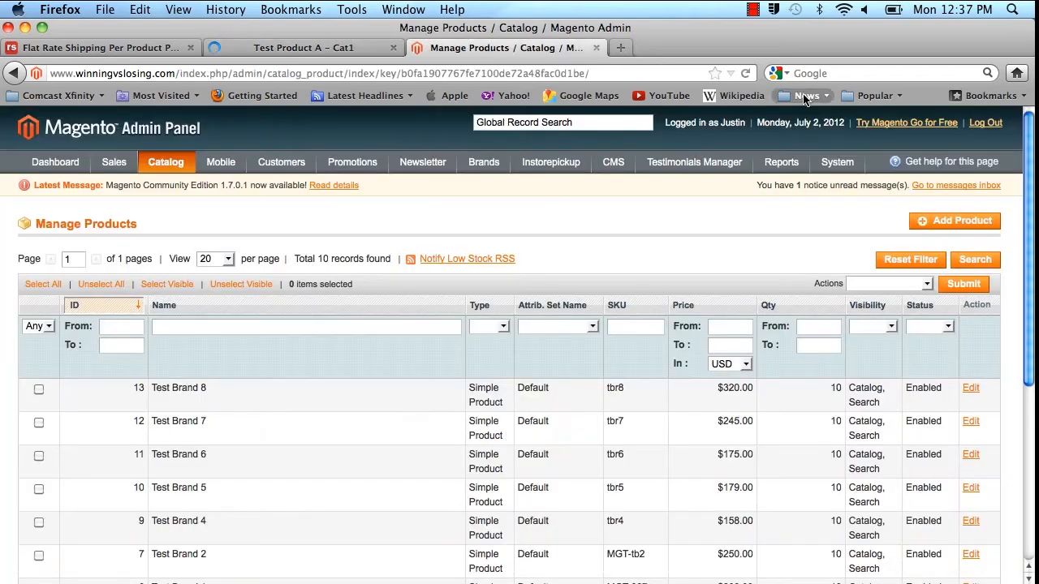
pyautogui.moveTo(1031, 141); pyautogui.dragTo(1021, 271)
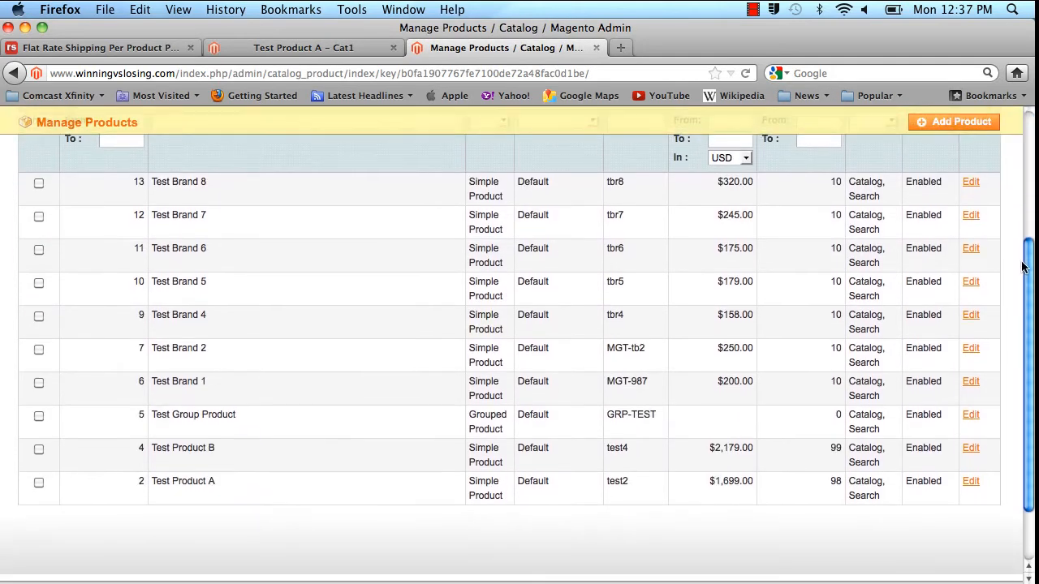
pyautogui.click(232, 490)
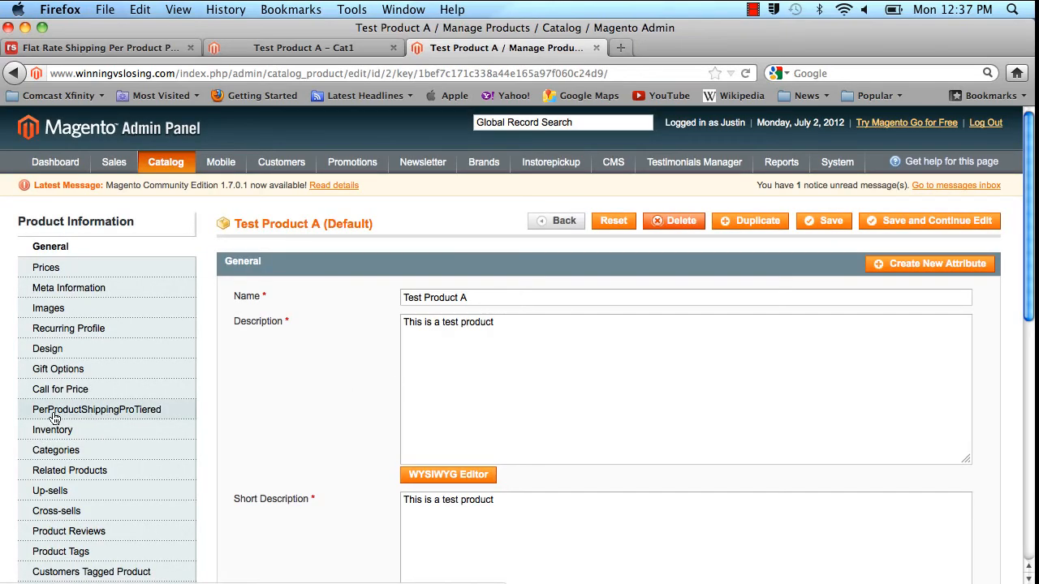
pyautogui.click(81, 416)
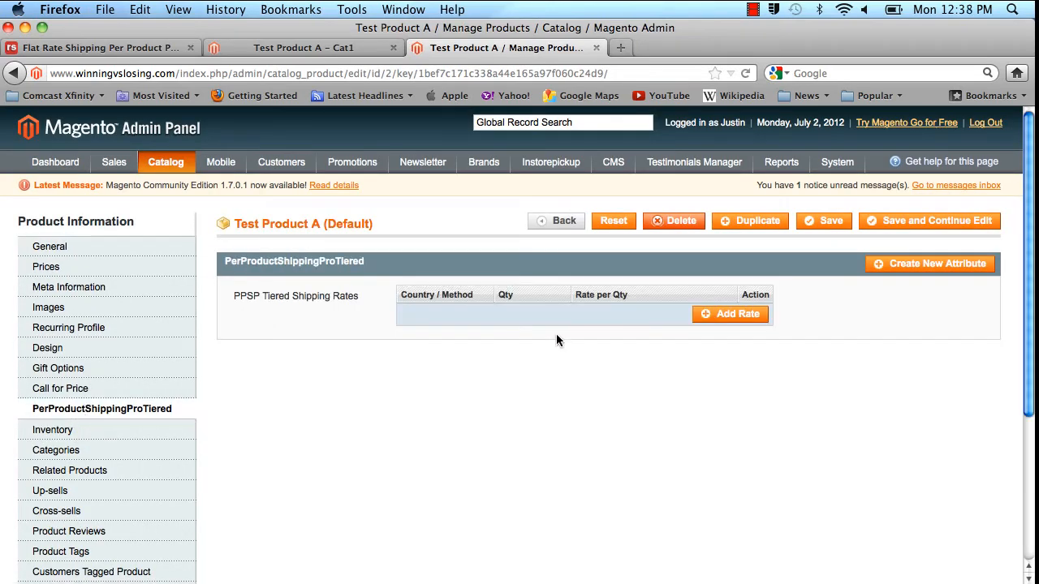
# Add two tiered shipping rates, keeping US / Ground for the first and choosing US / Overnight for the second.
pyautogui.click(717, 316)
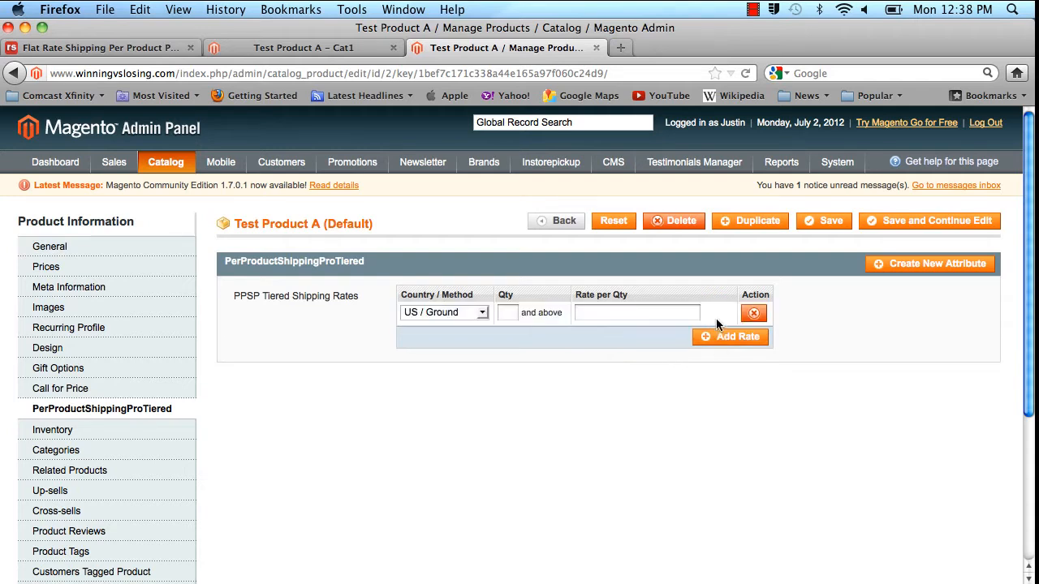
pyautogui.click(723, 336)
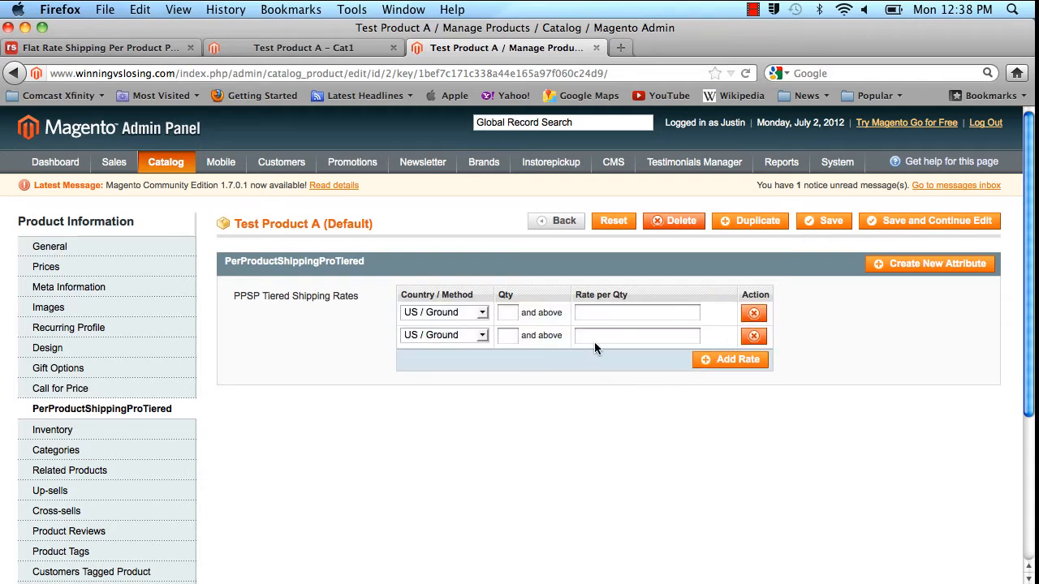
pyautogui.click(475, 319)
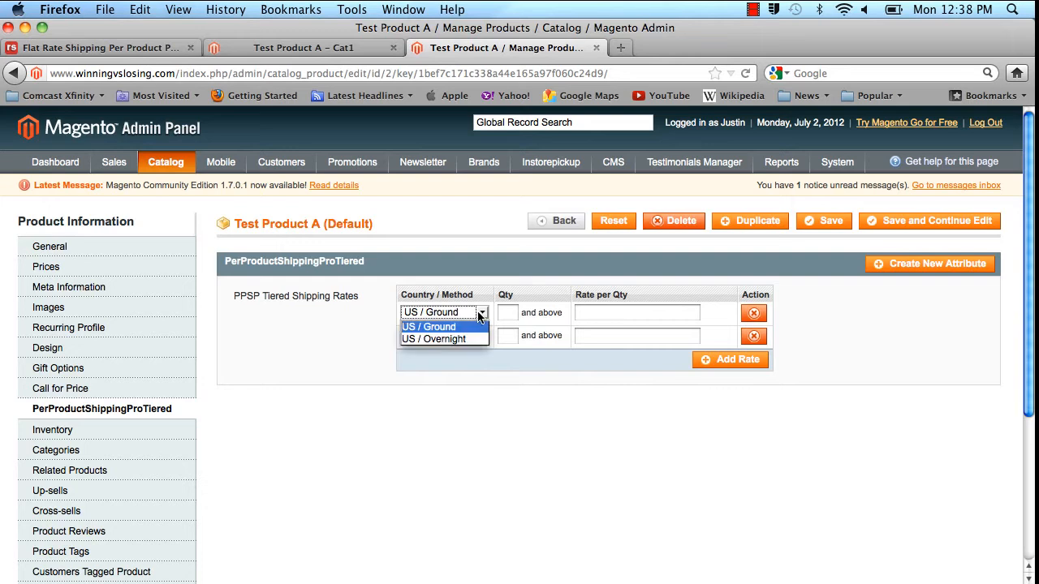
pyautogui.click(474, 319)
pyautogui.click(482, 336)
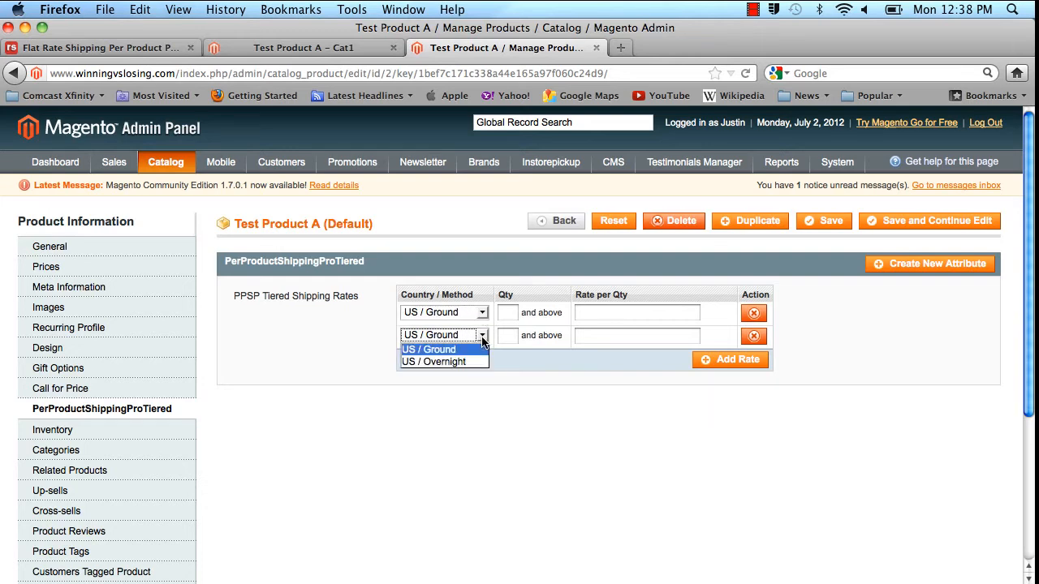
pyautogui.click(438, 366)
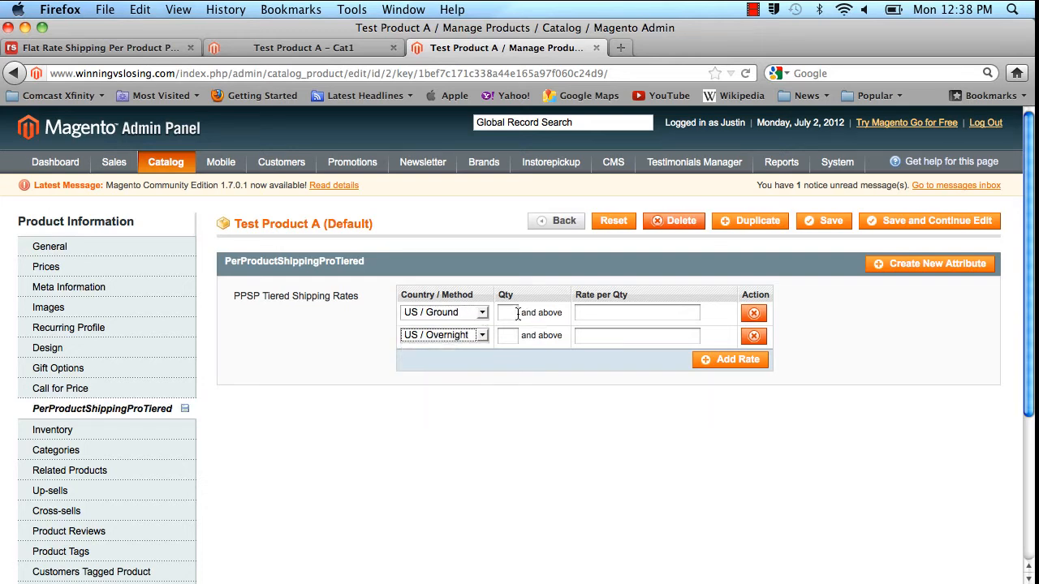
# Set the quantity threshold to 3 and above for both the Ground and Overnight rates.
pyautogui.click(511, 313)
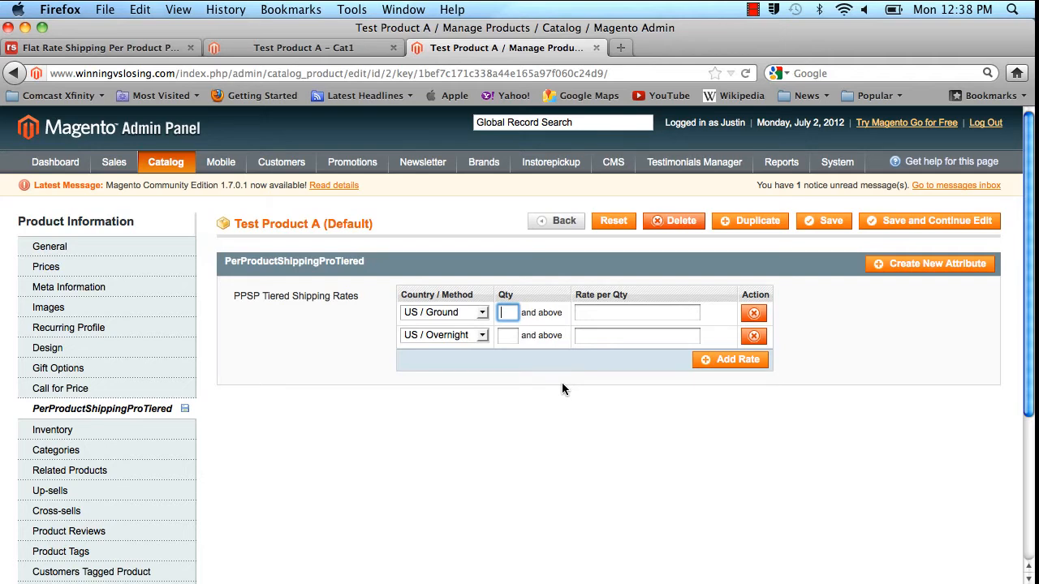
pyautogui.write('3')
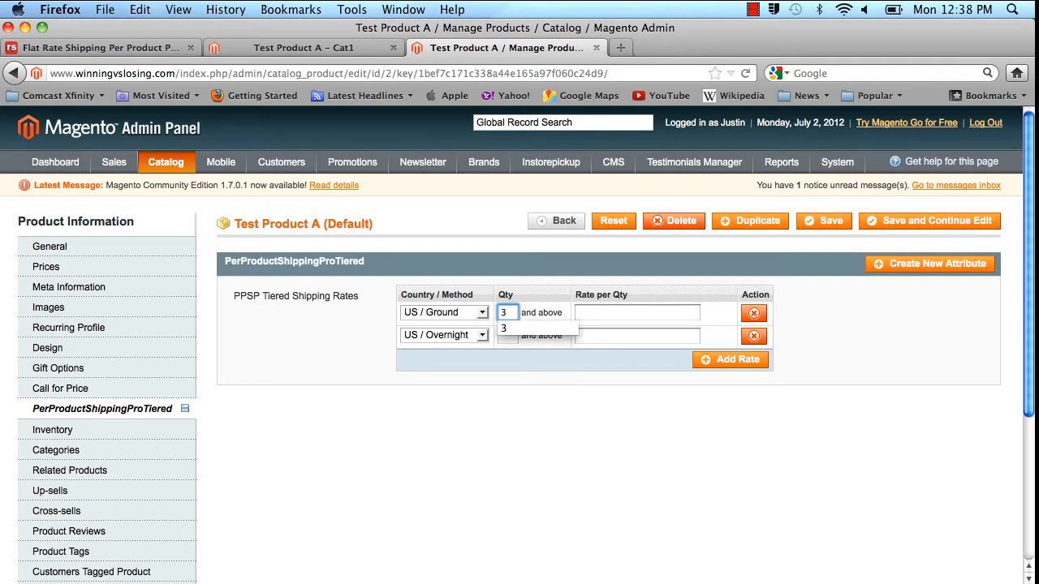
pyautogui.click(509, 335)
pyautogui.write('3')
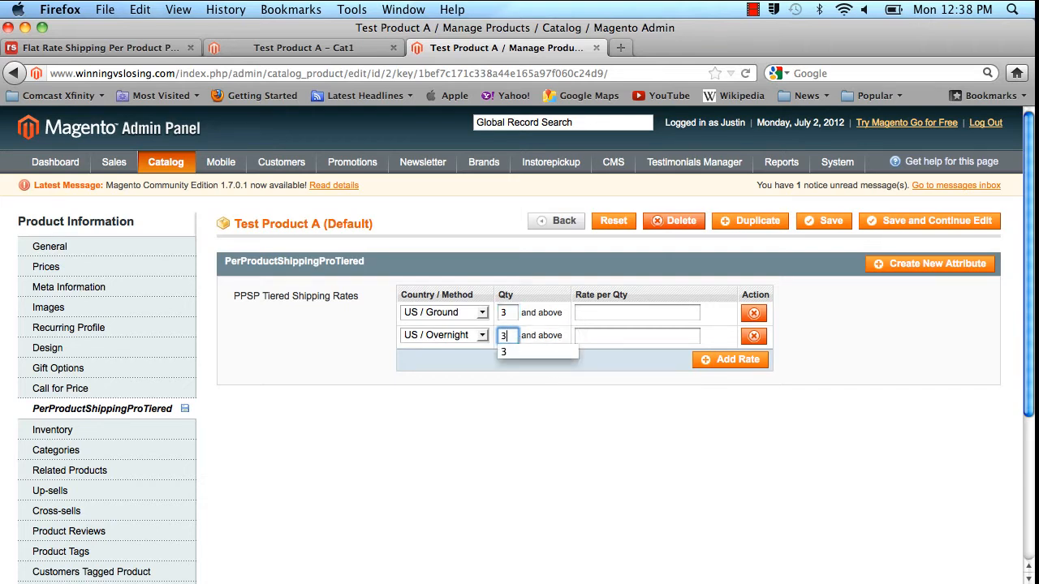
# Set the rate per quantity to 3 for US / Ground and 7 for US / Overnight.
pyautogui.click(630, 312)
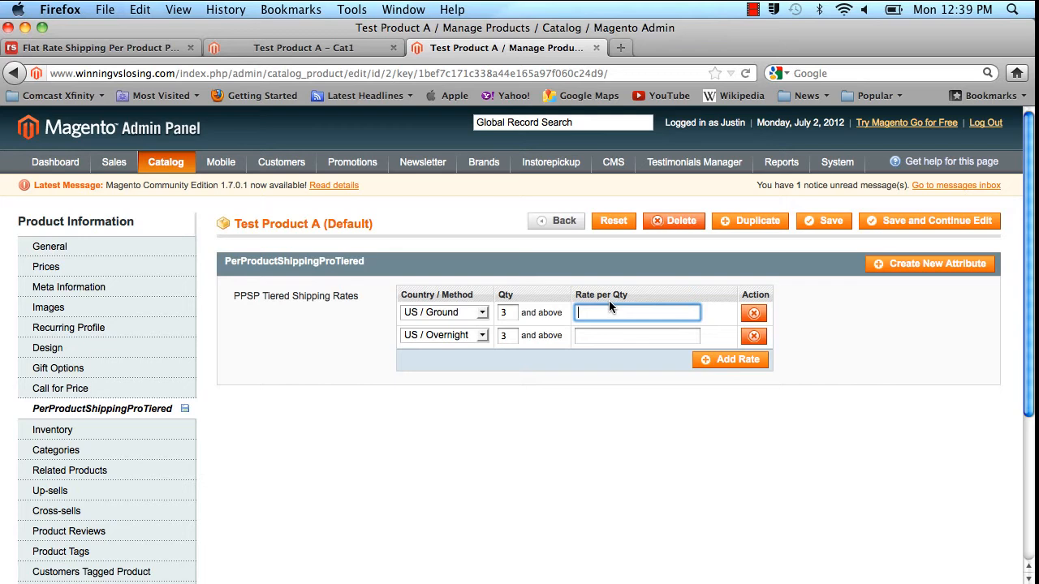
pyautogui.write('3')
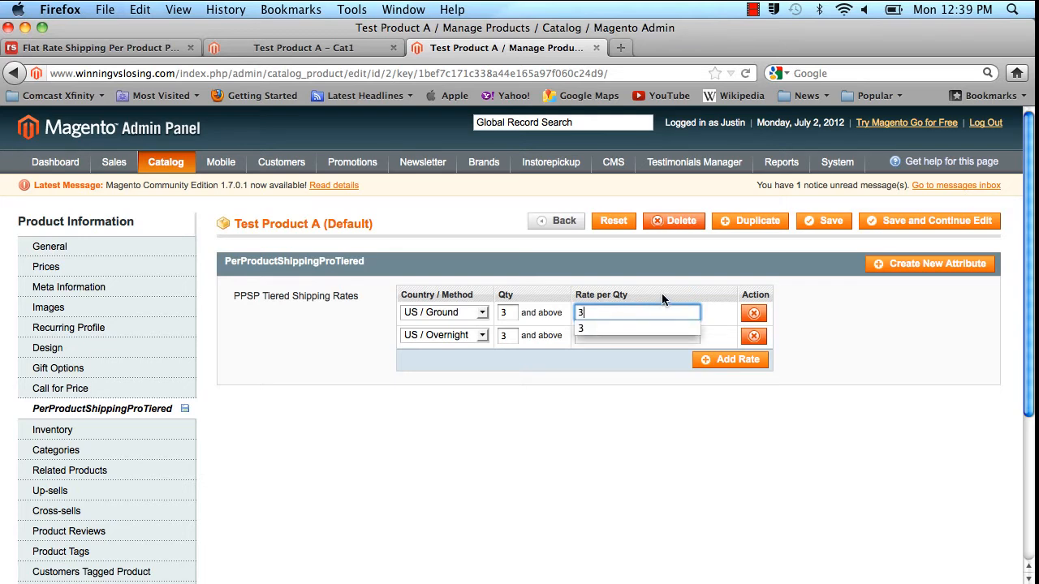
pyautogui.click(648, 335)
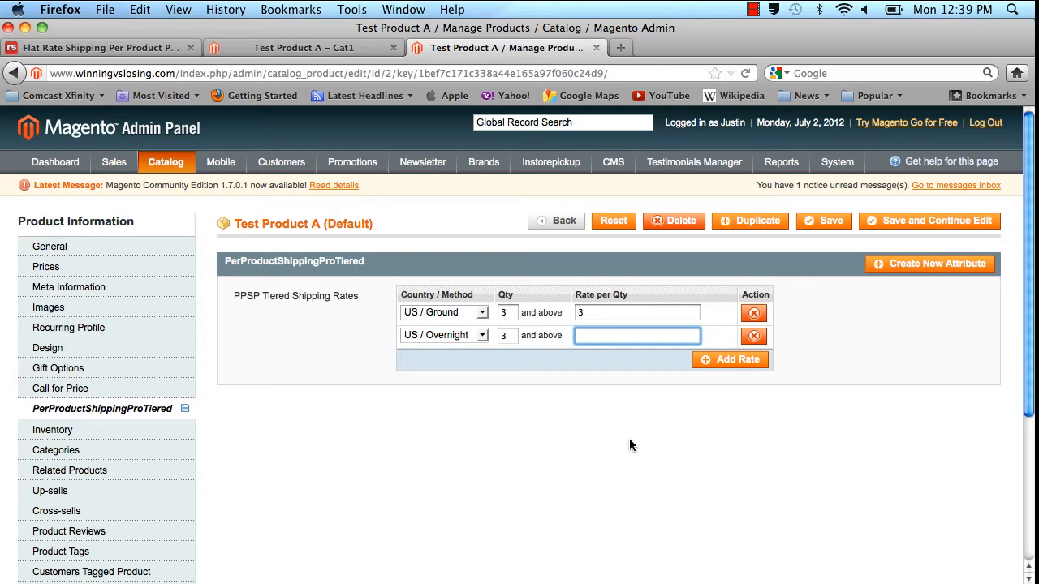
pyautogui.write('7')
pyautogui.press('Return')
# Save Test Product A and switch to its storefront page.
pyautogui.click(848, 222)
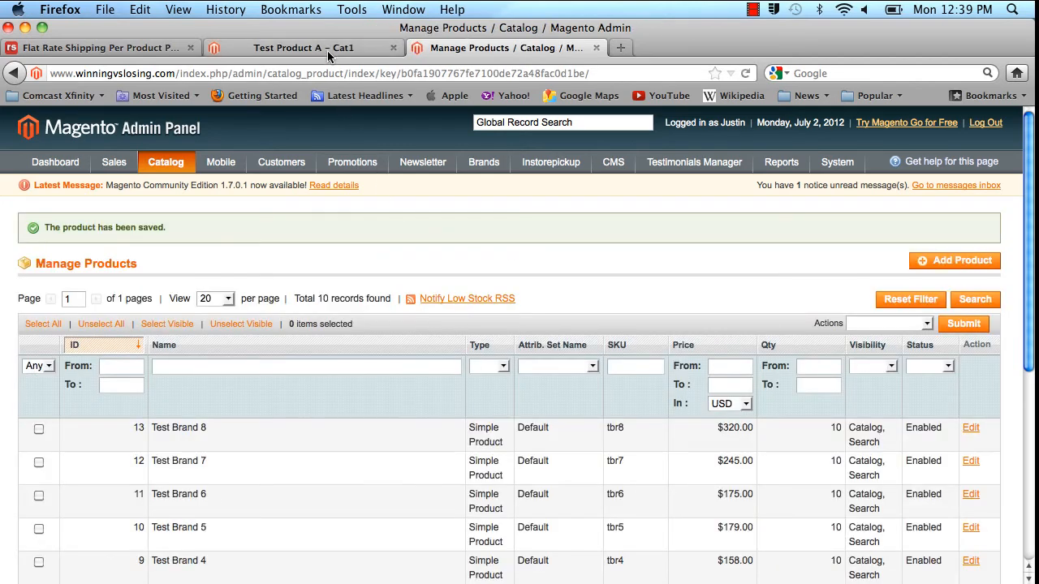
pyautogui.click(328, 50)
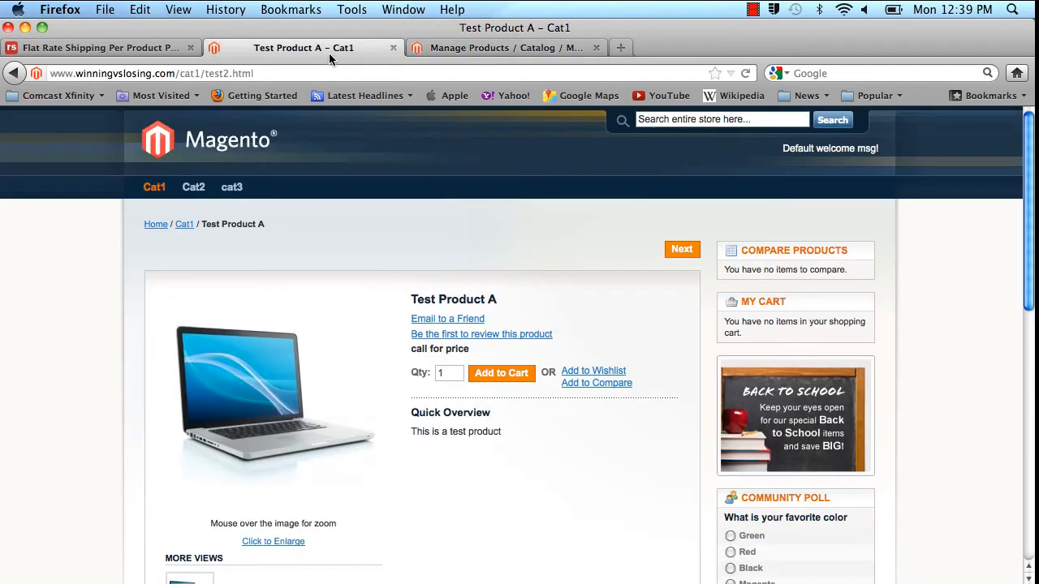
# Add one Test Product A to the cart and check its Ground and Overnight shipping estimates.
pyautogui.moveTo(1030, 156); pyautogui.dragTo(1030, 186)
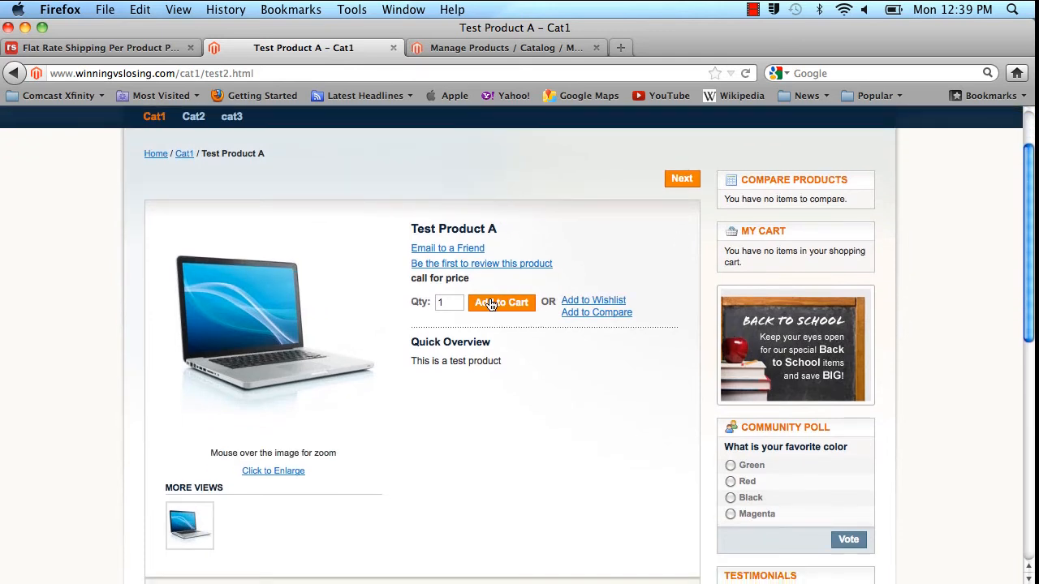
pyautogui.click(490, 303)
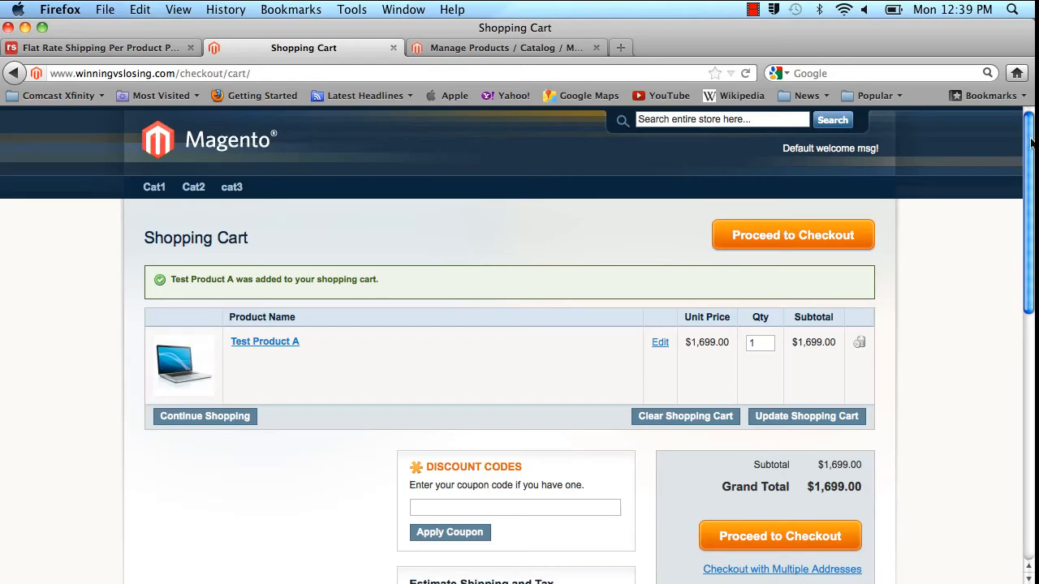
pyautogui.moveTo(1032, 142); pyautogui.dragTo(1012, 284)
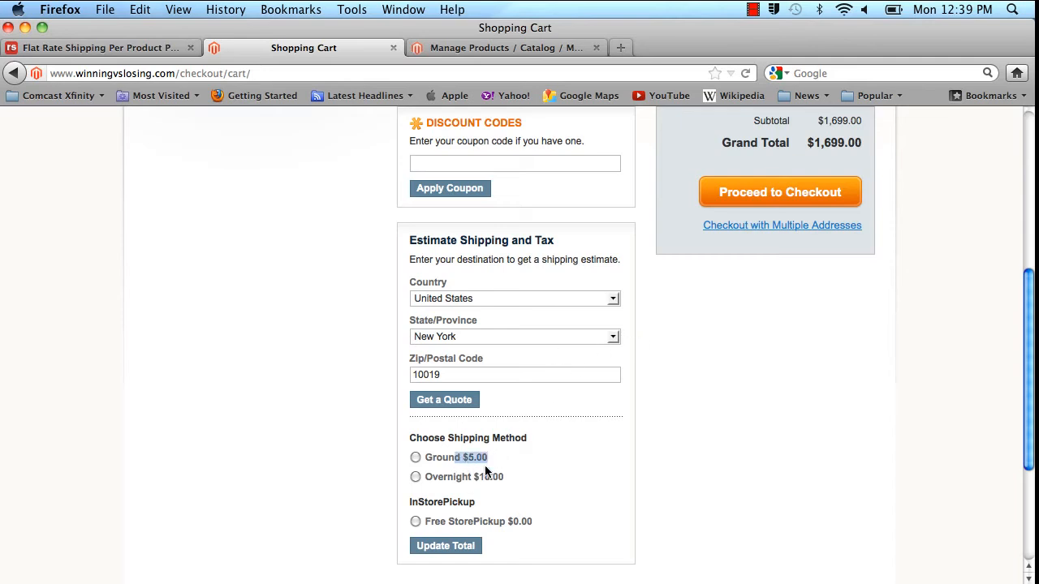
pyautogui.moveTo(512, 473); pyautogui.dragTo(466, 473)
pyautogui.click(629, 460)
# Update the cart quantity of Test Product A to 2 and check the shipping estimates.
pyautogui.moveTo(1032, 309); pyautogui.dragTo(1026, 183)
pyautogui.moveTo(762, 286); pyautogui.dragTo(737, 290)
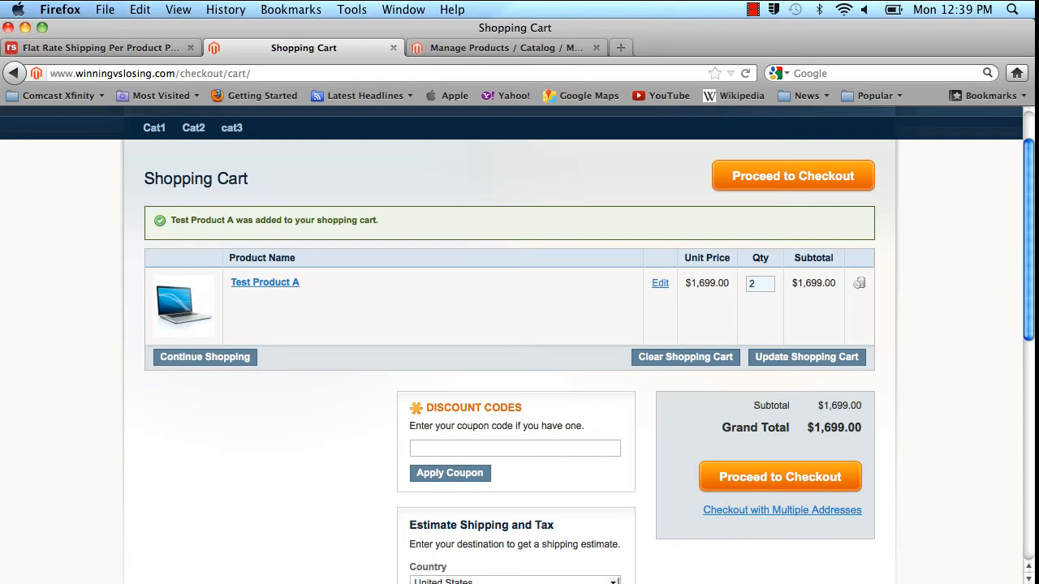
pyautogui.write('2')
pyautogui.press('Return')
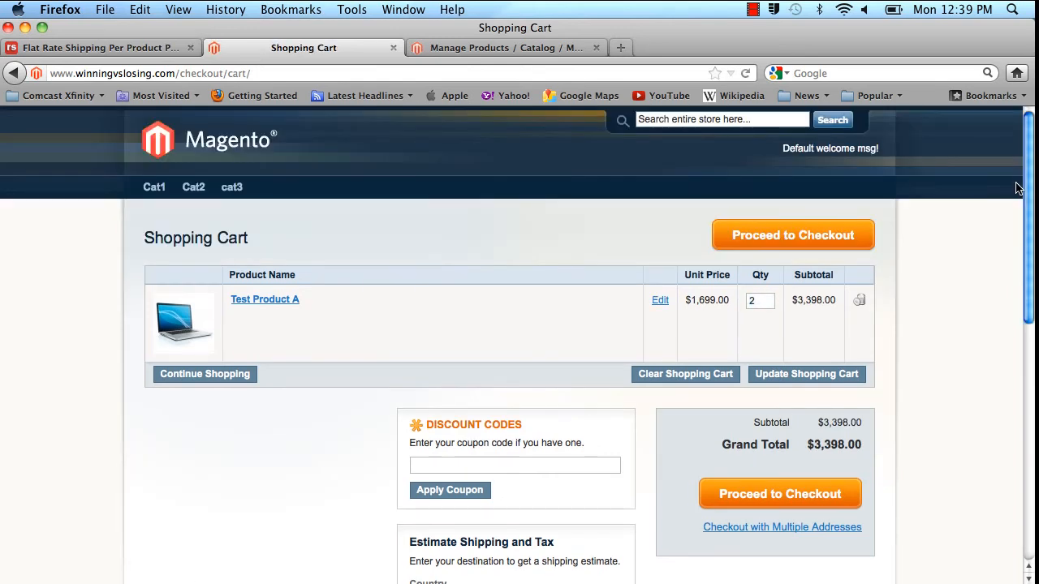
pyautogui.moveTo(1029, 154); pyautogui.dragTo(1025, 296)
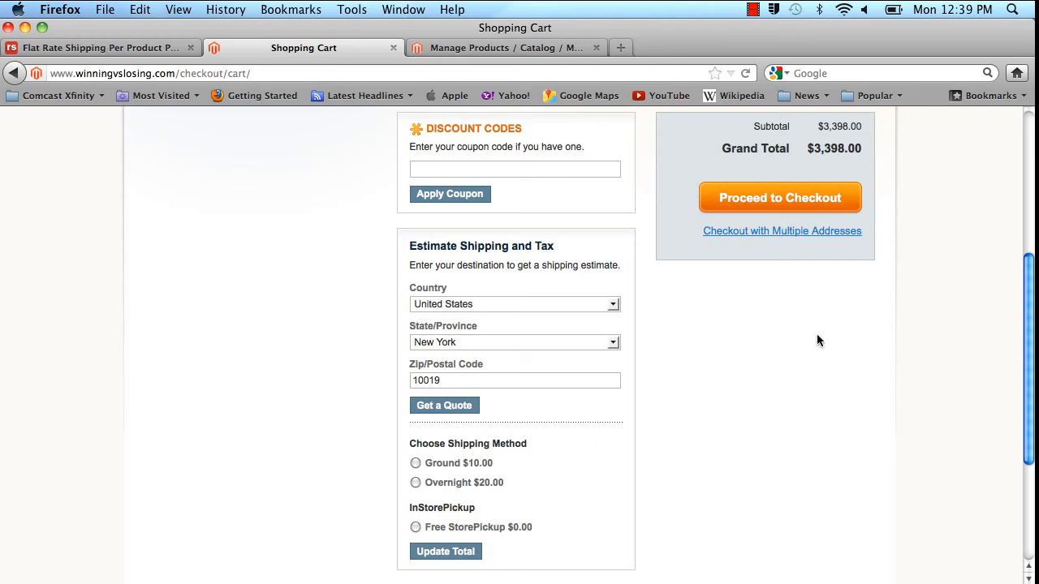
# Update the cart quantity of Test Product A to 3.
pyautogui.moveTo(1031, 287); pyautogui.dragTo(1030, 140)
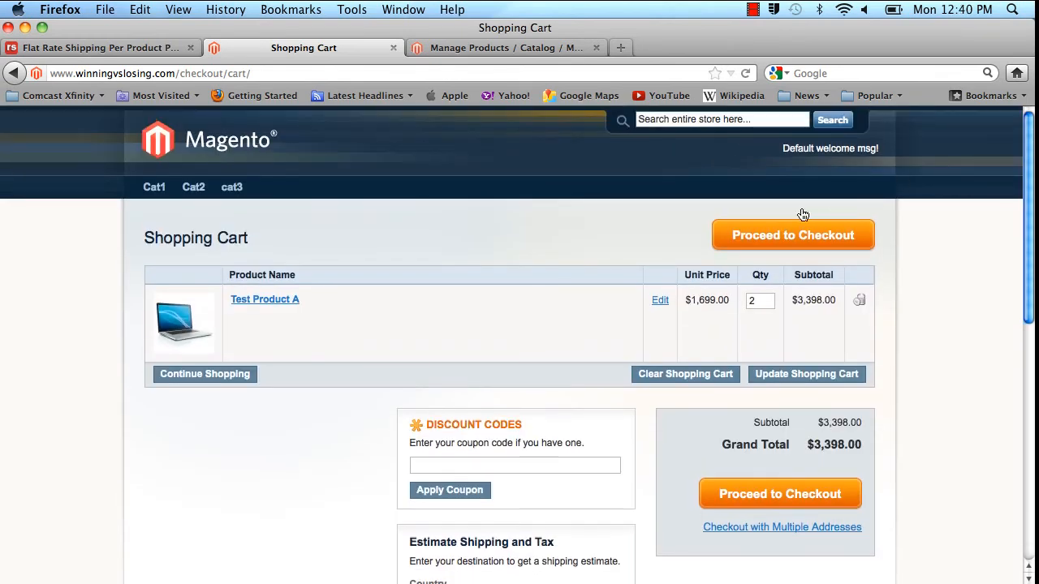
pyautogui.doubleClick(767, 302)
pyautogui.write('3')
pyautogui.press('Return')
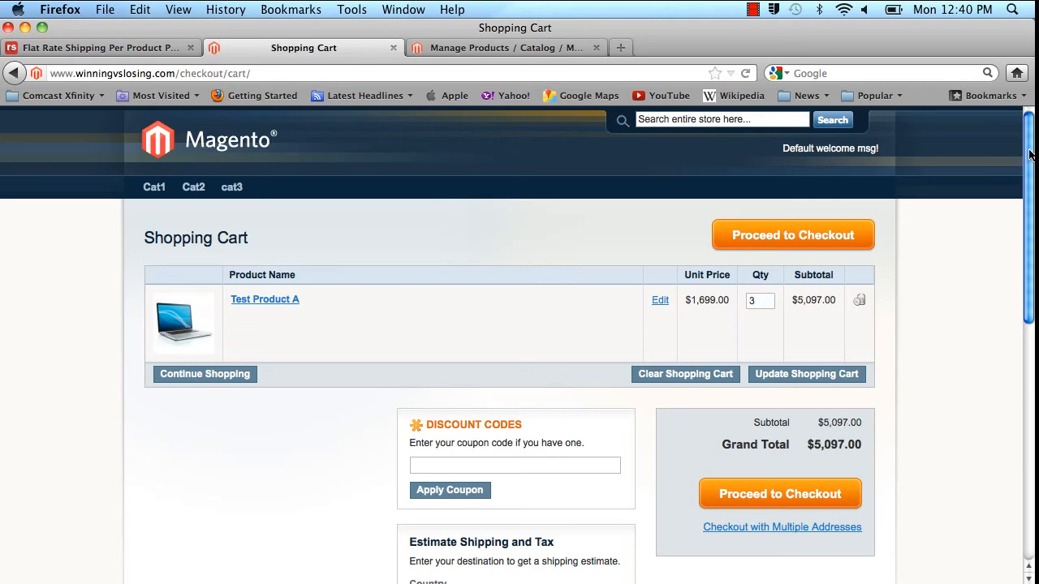
# Choose Overnight as the shipping method in the shipping estimate and proceed to checkout.
pyautogui.scroll(-6, 1029, 155)
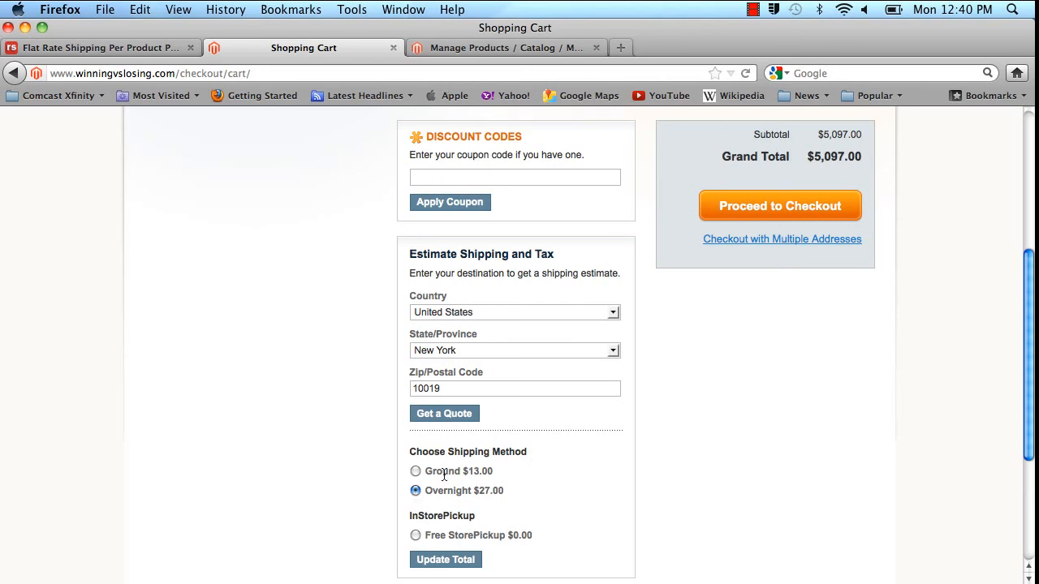
pyautogui.click(707, 217)
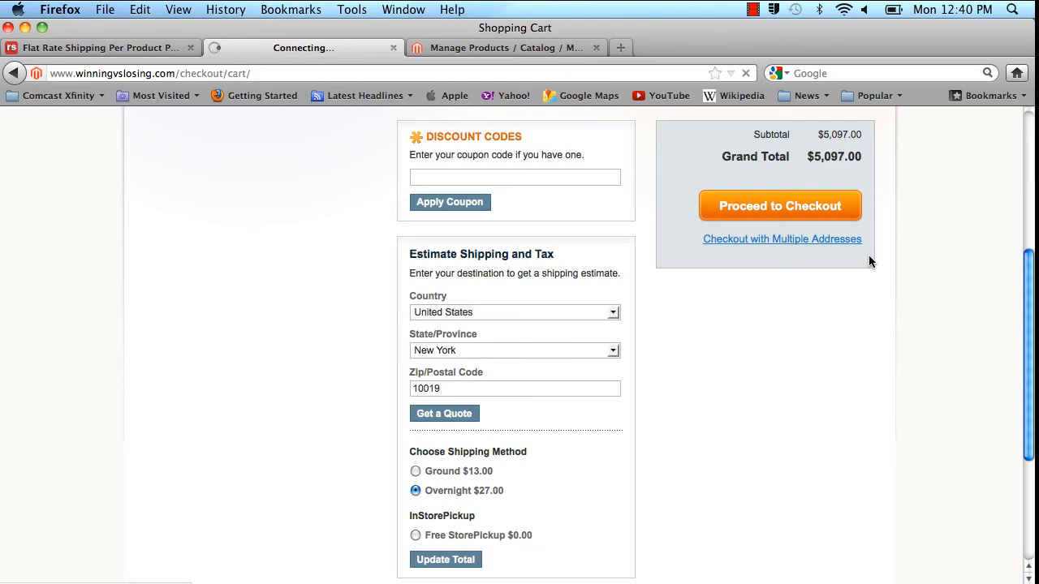